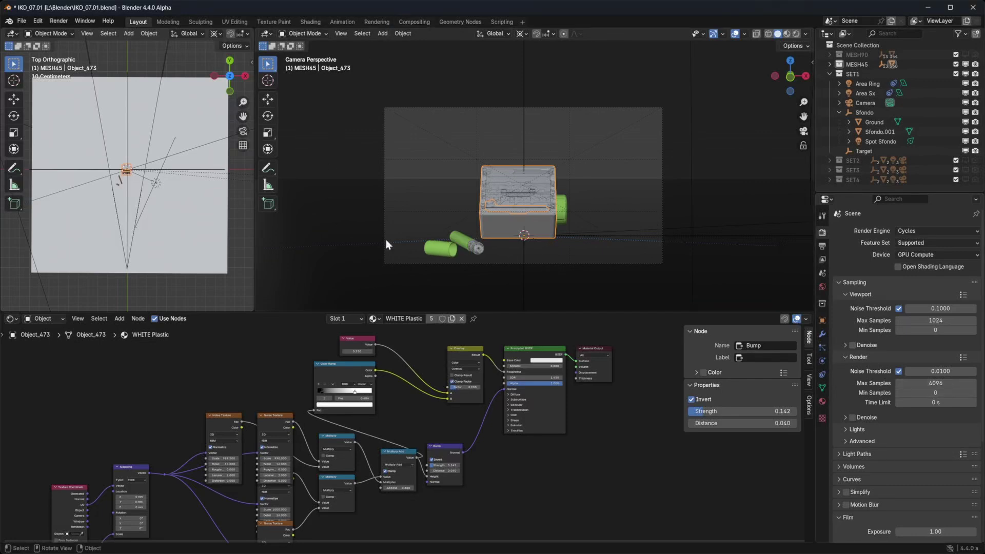
Step: Zoom in on the box in both 3D viewports, widen the top-view viewport and switch it to rendered shading
middle_drag(685, 183, 653, 202)
scroll(499, 202, up, 8)
shift+middle_drag(623, 239, 568, 215)
scroll(567, 215, down, 2)
scroll(567, 215, up, 2)
middle_drag(565, 171, 570, 202)
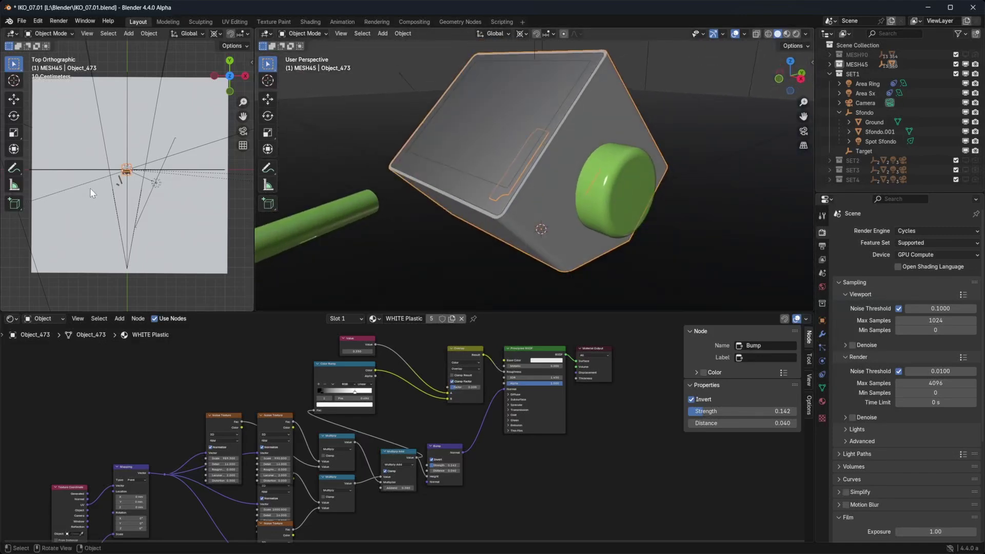
scroll(87, 187, up, 8)
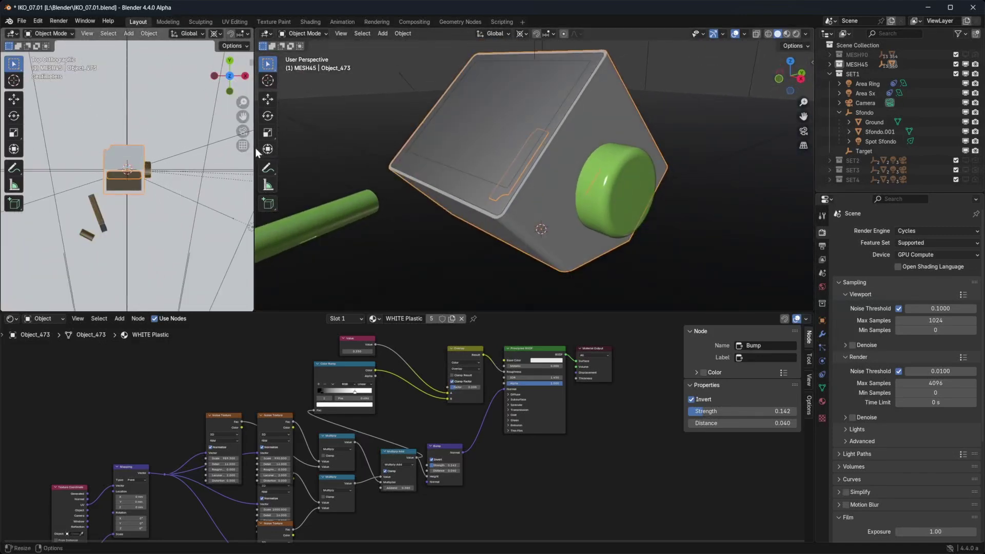
drag(256, 147, 590, 92)
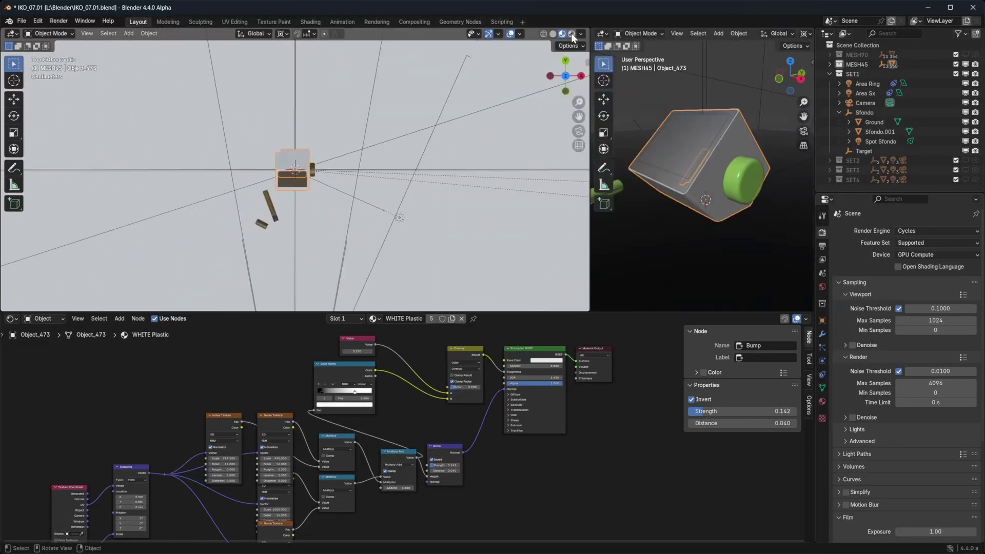
key(z)
key(8)
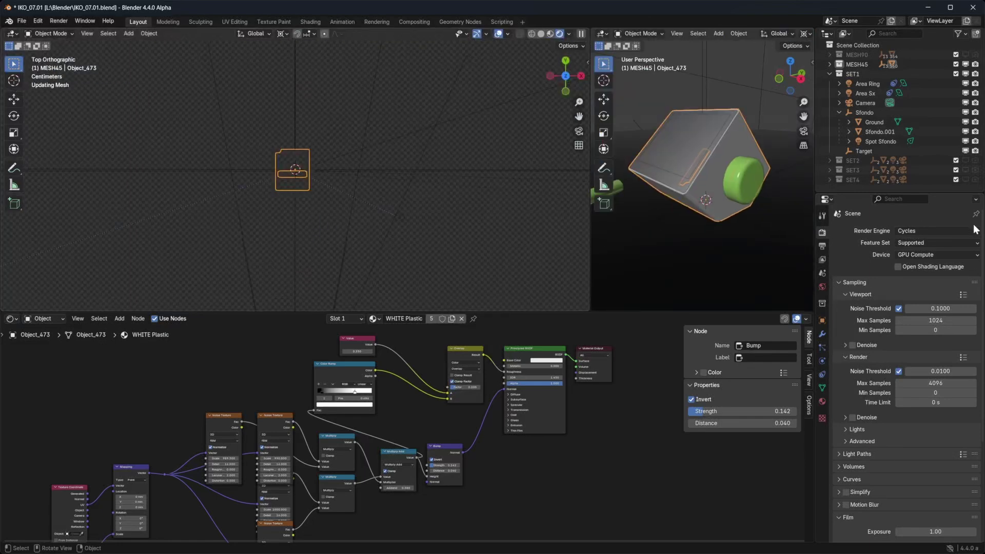
Step: Set the Cycles feature set to Experimental
click(905, 243)
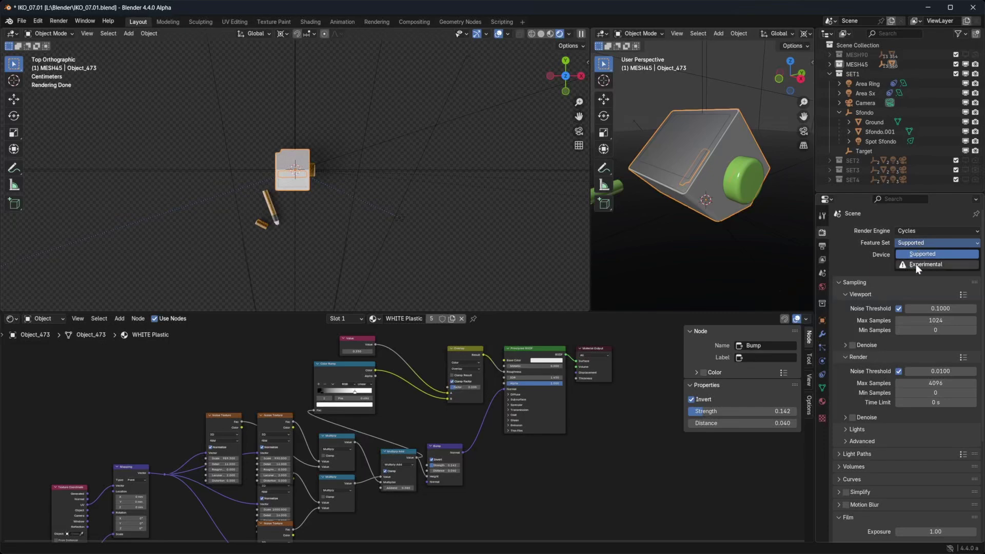
click(913, 263)
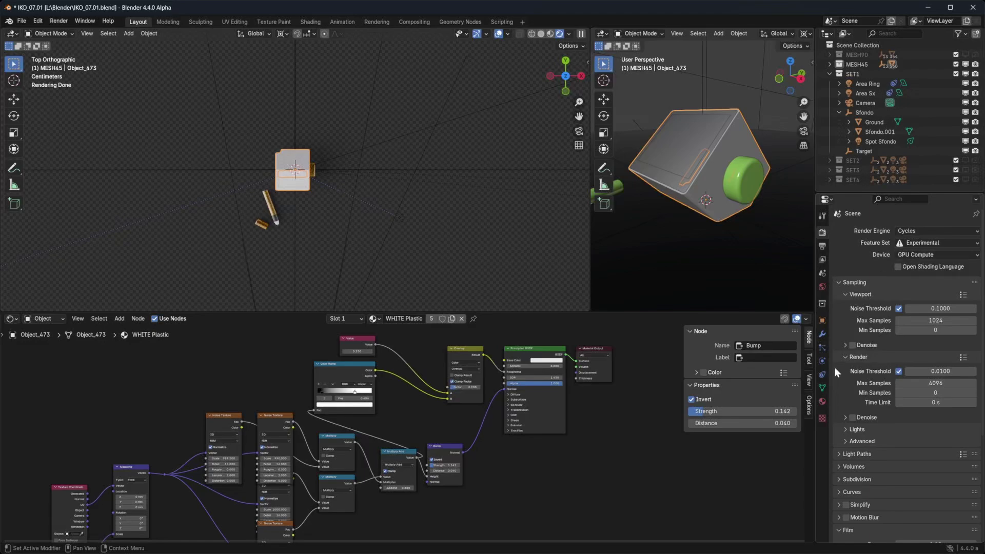
Step: Frame the box's side face close up in the rendered viewport and widen the neighbouring solid-shaded viewport
key(KP_0)
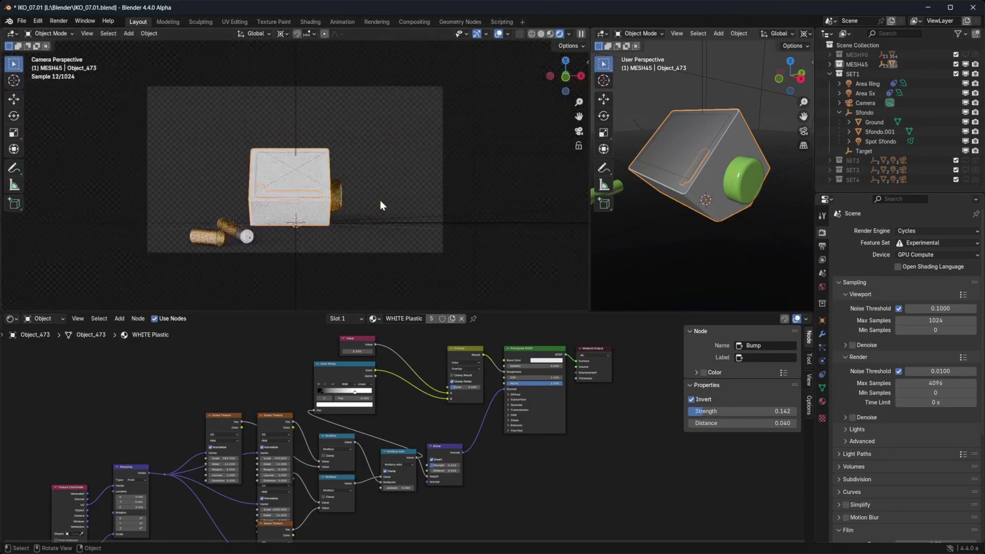
mouse_move(387, 211)
middle_down()
mouse_move(415, 211)
mouse_move(401, 202)
middle_up()
scroll(260, 195, up, 8)
shift+middle_drag(347, 215, 313, 174)
scroll(310, 173, down, 3)
scroll(357, 155, up, 3)
scroll(695, 214, up, 4)
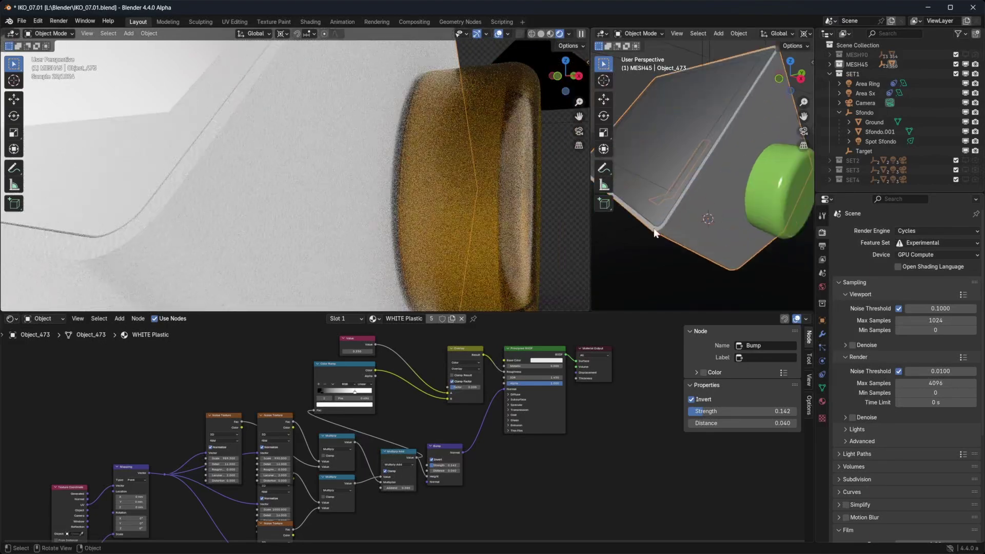
drag(593, 248, 295, 204)
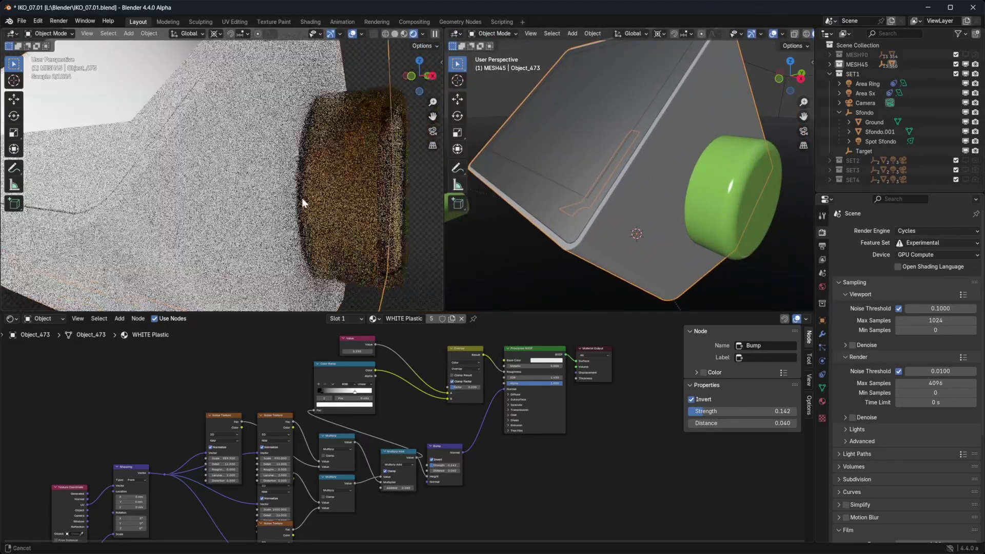
middle_drag(296, 205, 390, 225)
Step: Move the Material Output node farther away from the Principled BSDF in the WHITE Plastic node tree
middle_drag(593, 458, 488, 456)
scroll(457, 438, up, 6)
middle_drag(563, 475, 537, 541)
drag(521, 407, 600, 399)
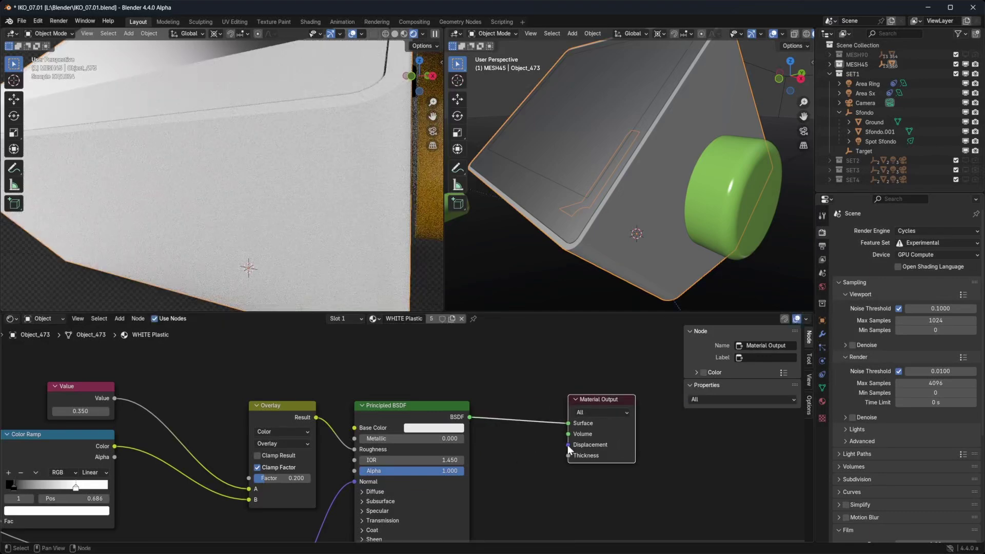
Step: Add the 3D Printed Layers node group and place it below the Principled BSDF
middle_drag(556, 488, 563, 344)
scroll(536, 470, down, 4)
middle_drag(536, 470, 499, 434)
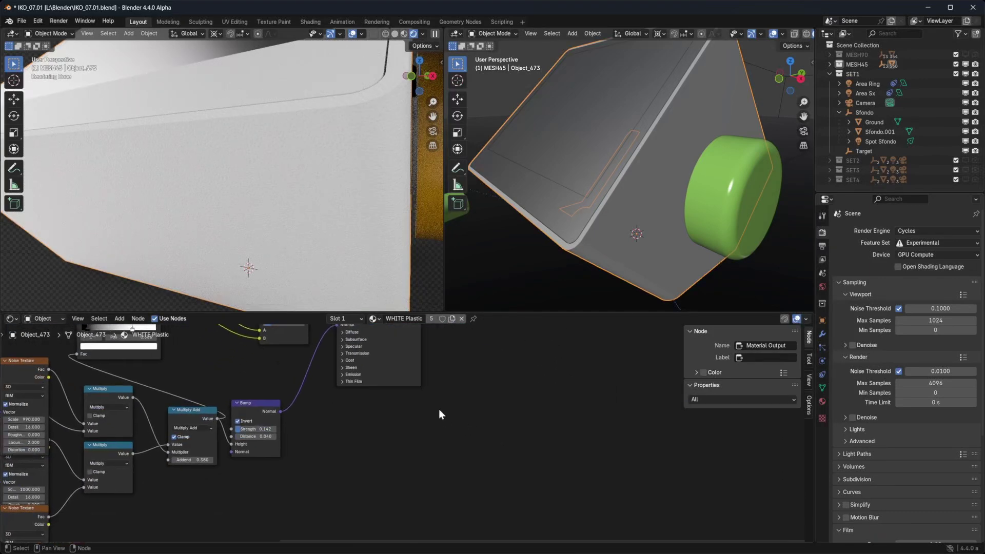
key(shift+a)
mouse_move(439, 409)
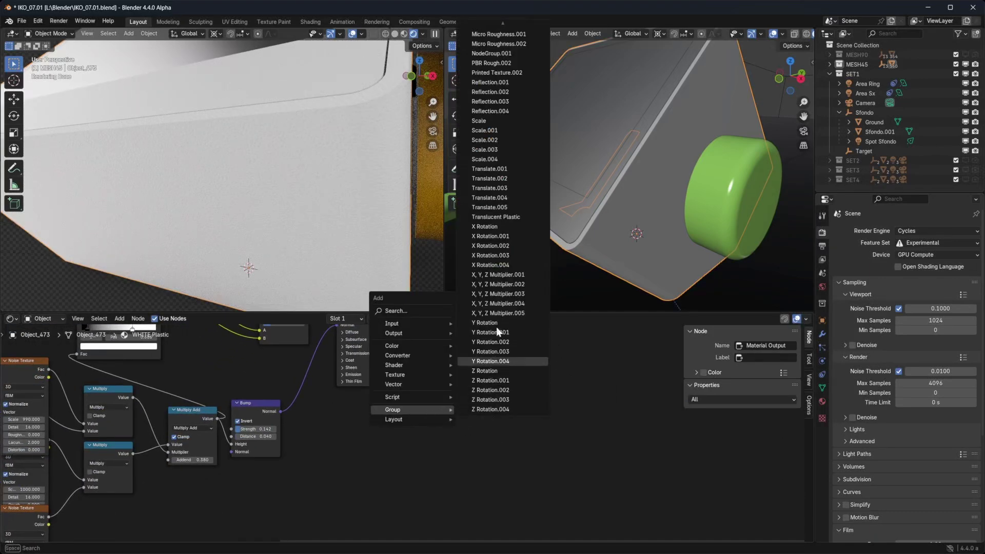
scroll(498, 154, up, 5)
scroll(498, 154, down, 5)
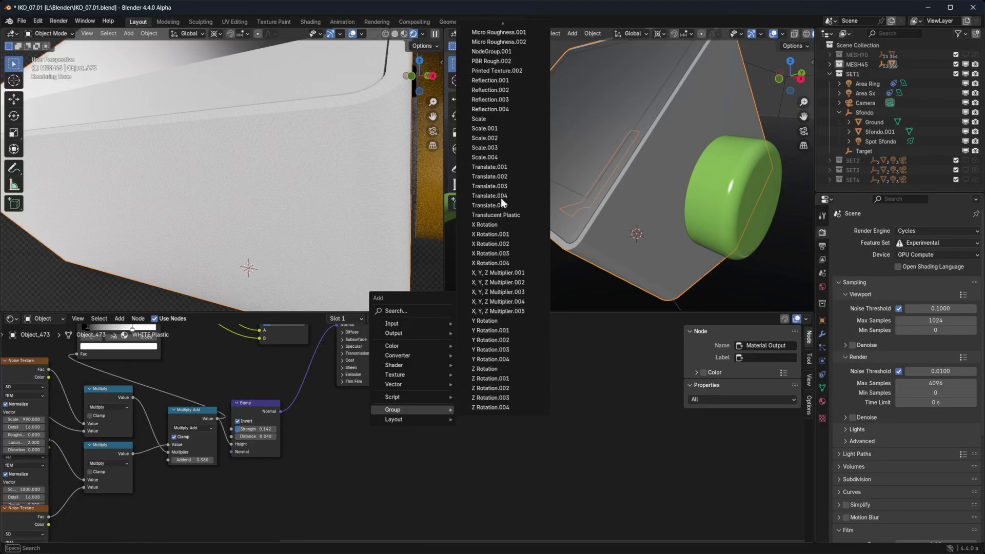
key(shift+a)
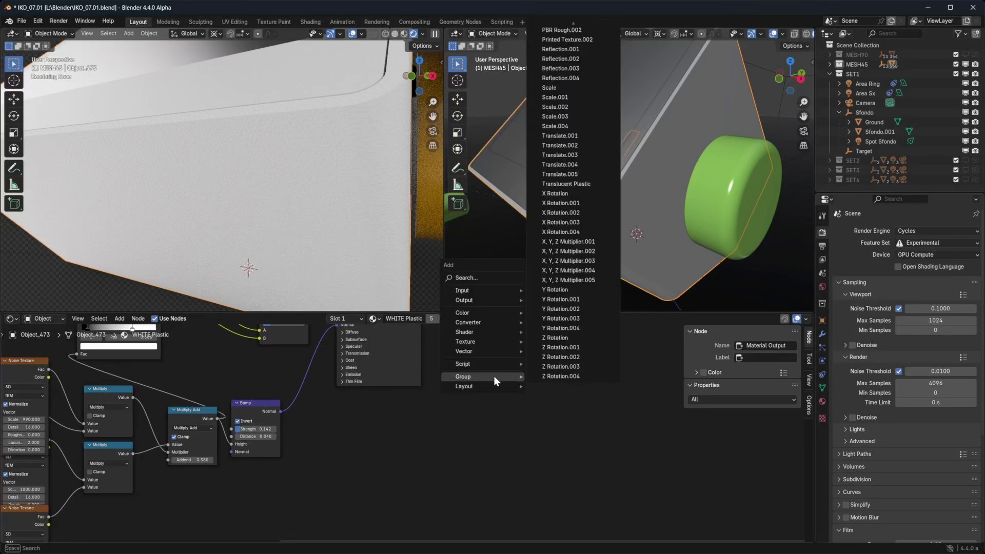
scroll(562, 368, up, 5)
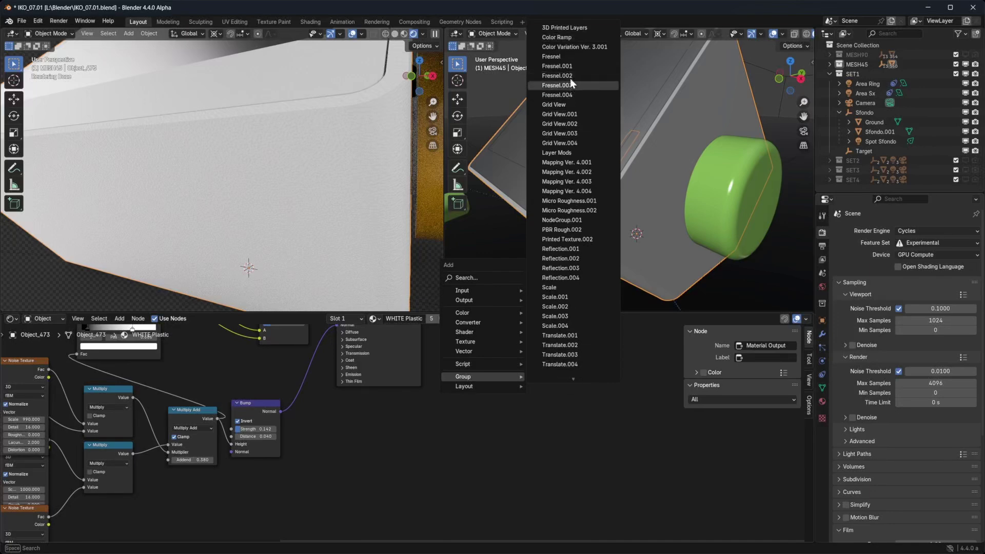
click(571, 27)
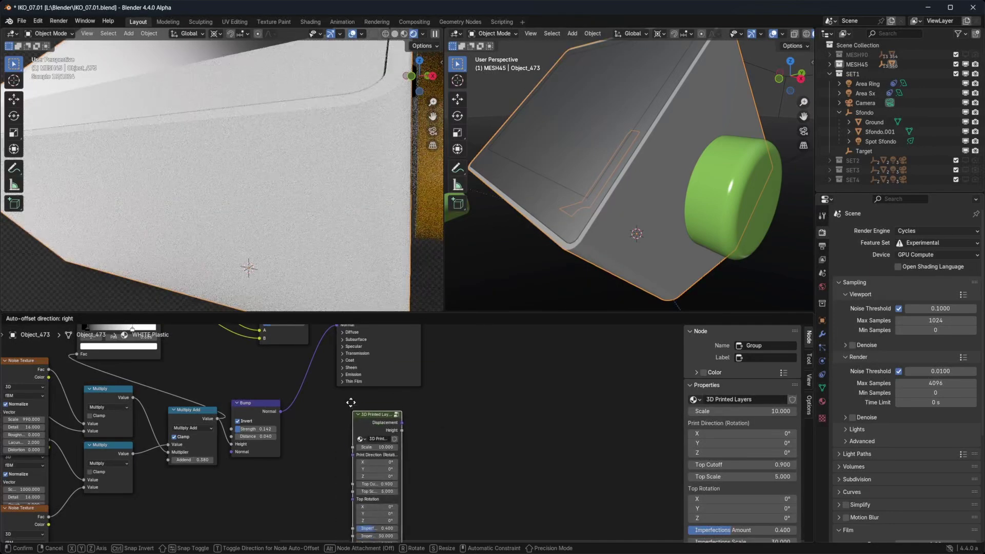
click(348, 413)
drag(386, 446, 447, 445)
Step: Connect the 3D Printed Layers group's Displacement output to the Material Output's Displacement input
scroll(418, 439, up, 4)
middle_drag(471, 366, 421, 476)
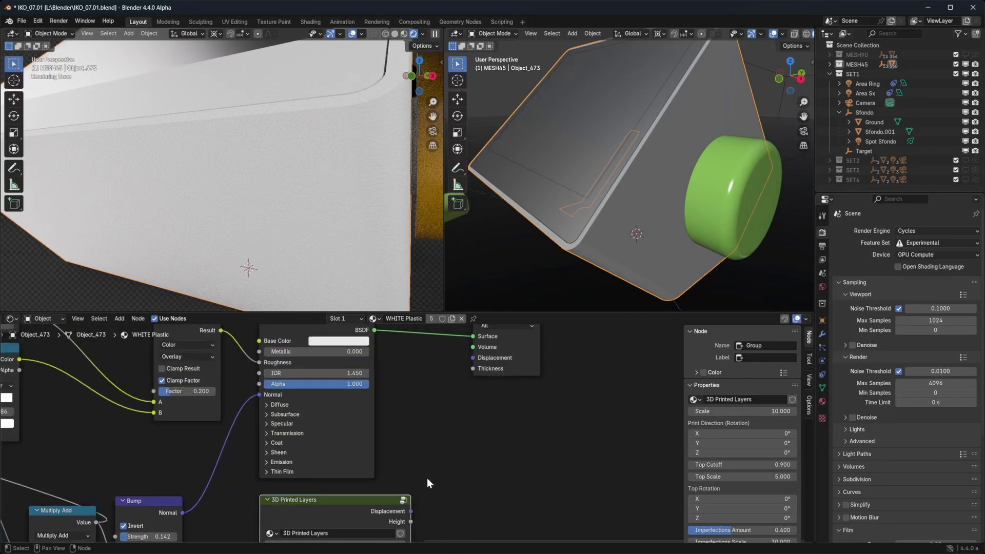
drag(412, 512, 474, 358)
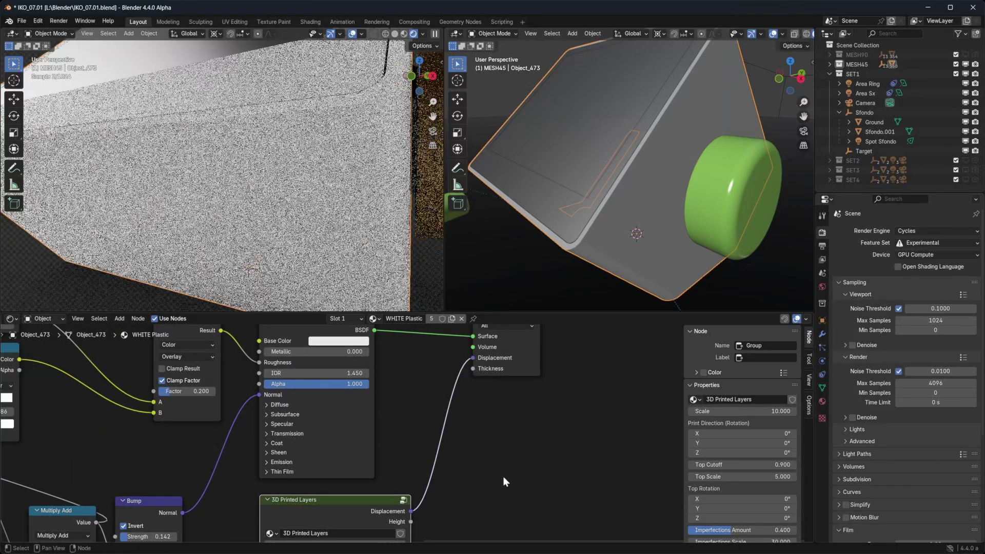
scroll(319, 193, down, 4)
scroll(318, 193, up, 4)
Step: Set the WHITE Plastic material's surface displacement method to Displacement and Bump
click(822, 402)
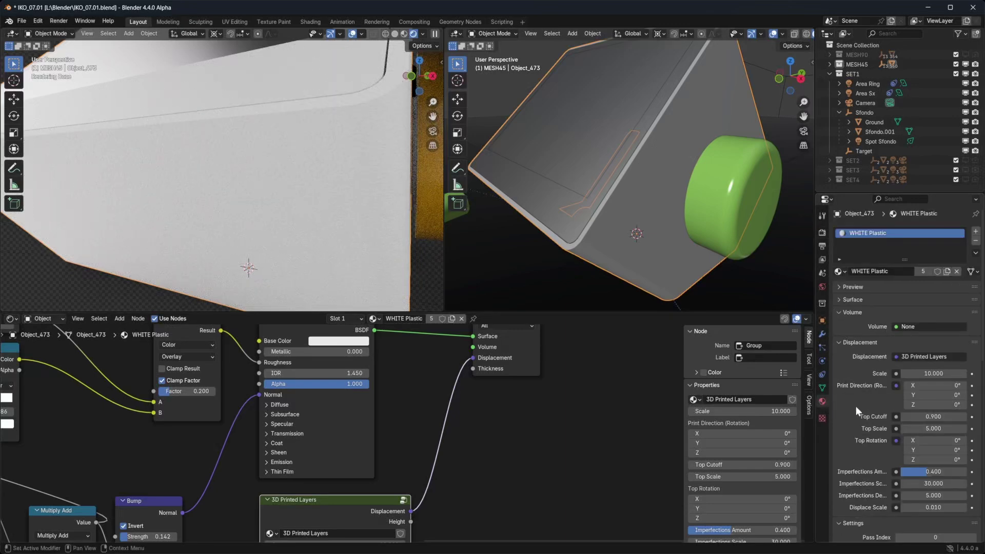
scroll(857, 421, down, 10)
click(919, 336)
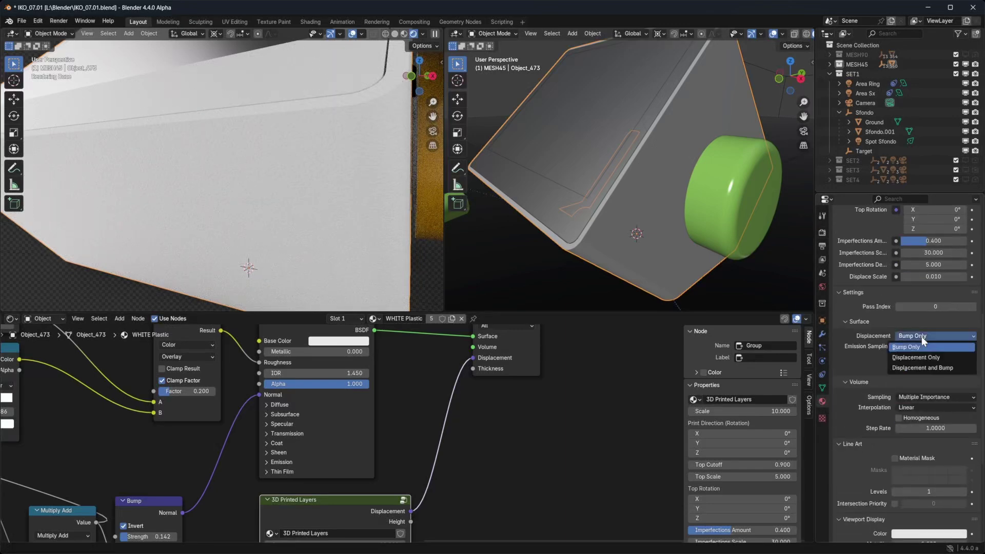
click(930, 367)
Step: Add a Subdivision Surface modifier to the selected box
click(822, 334)
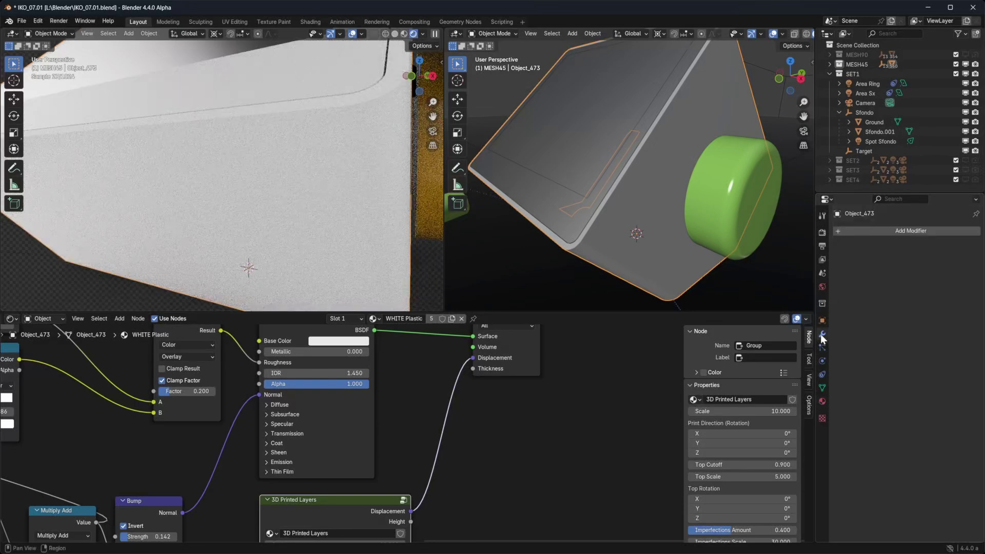
click(898, 225)
click(897, 227)
text(sub)
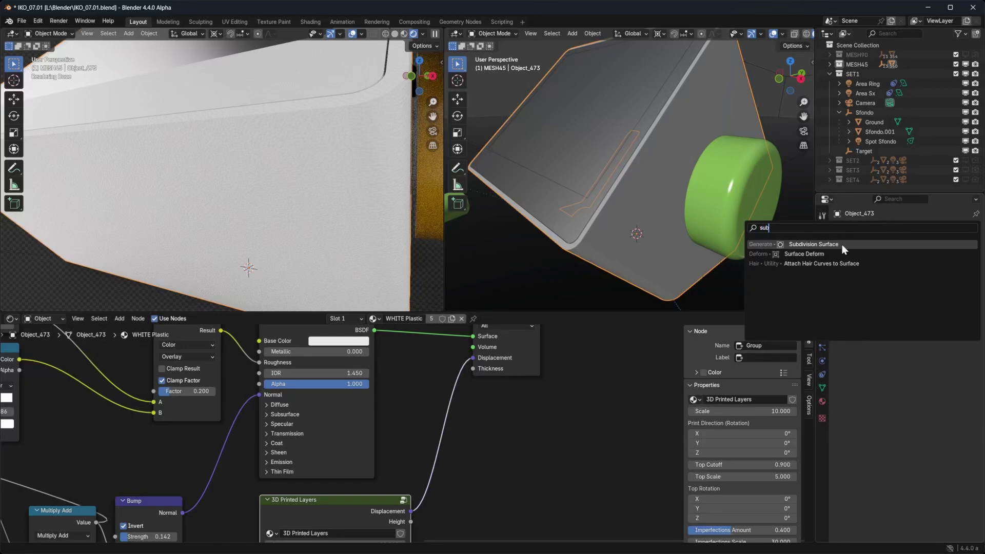
click(842, 244)
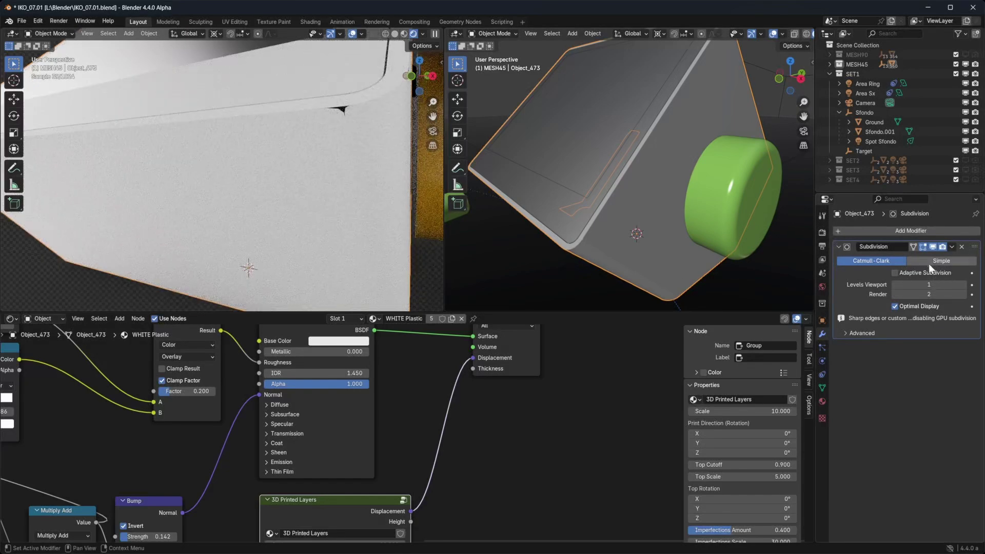
Step: Set the Subdivision modifier to Simple with Adaptive Subdivision enabled, and check the render feature set
click(929, 260)
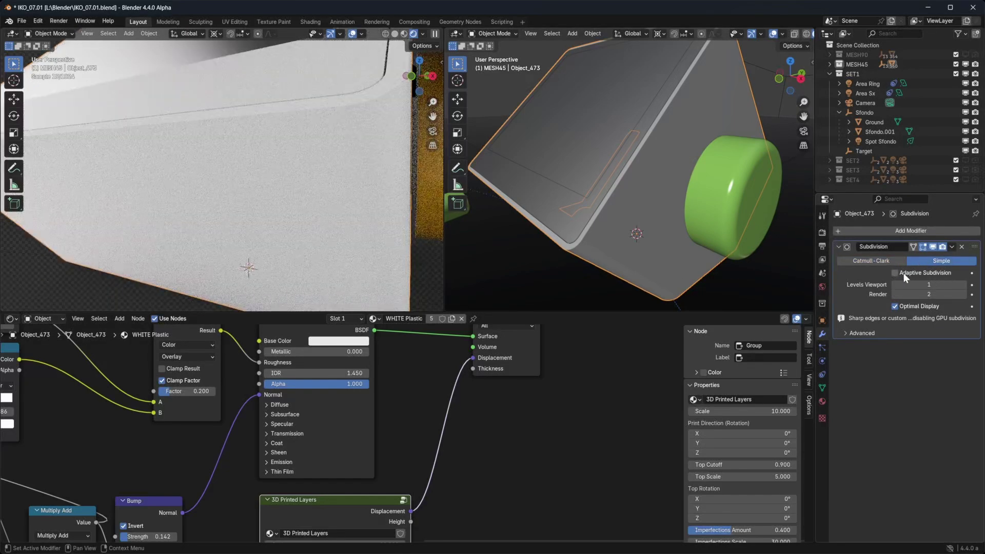
click(895, 273)
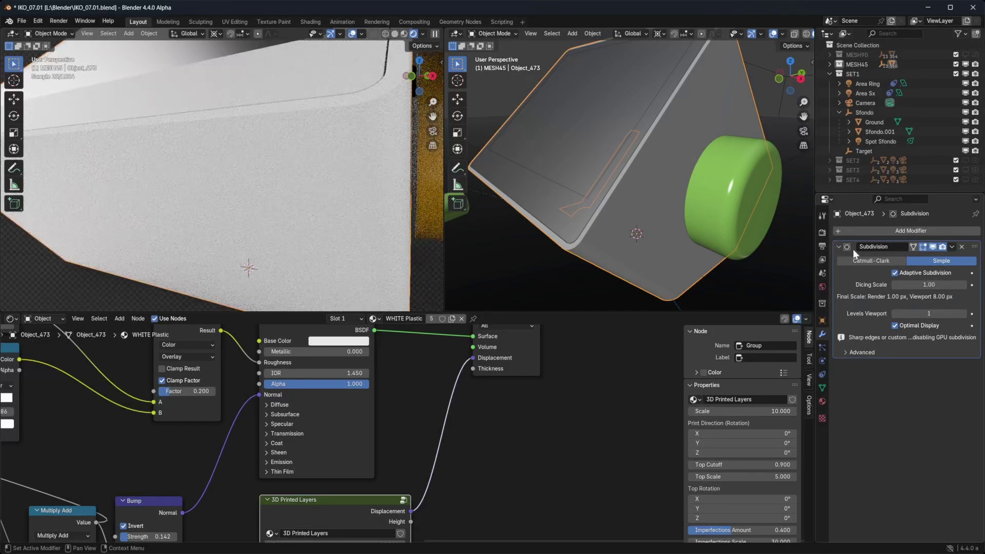
click(822, 232)
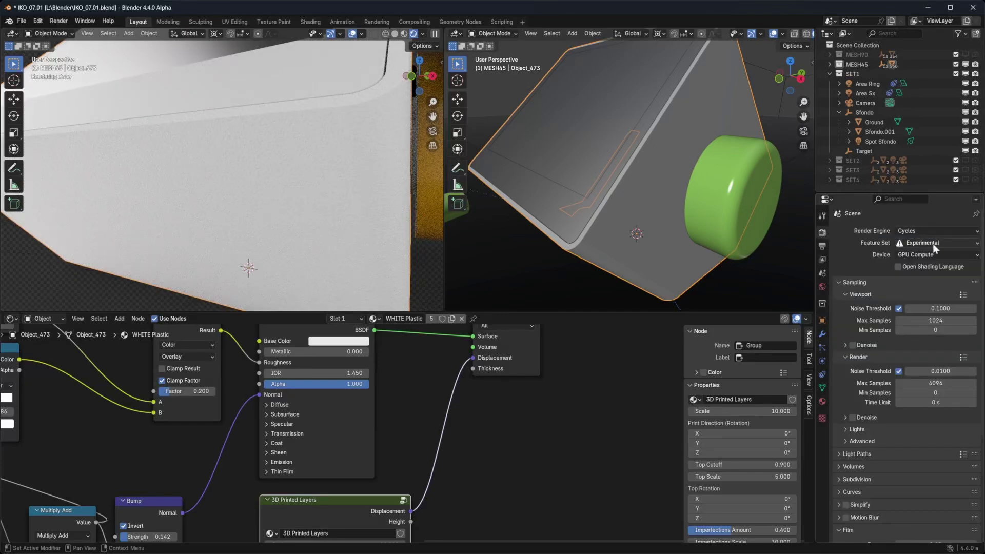
click(822, 334)
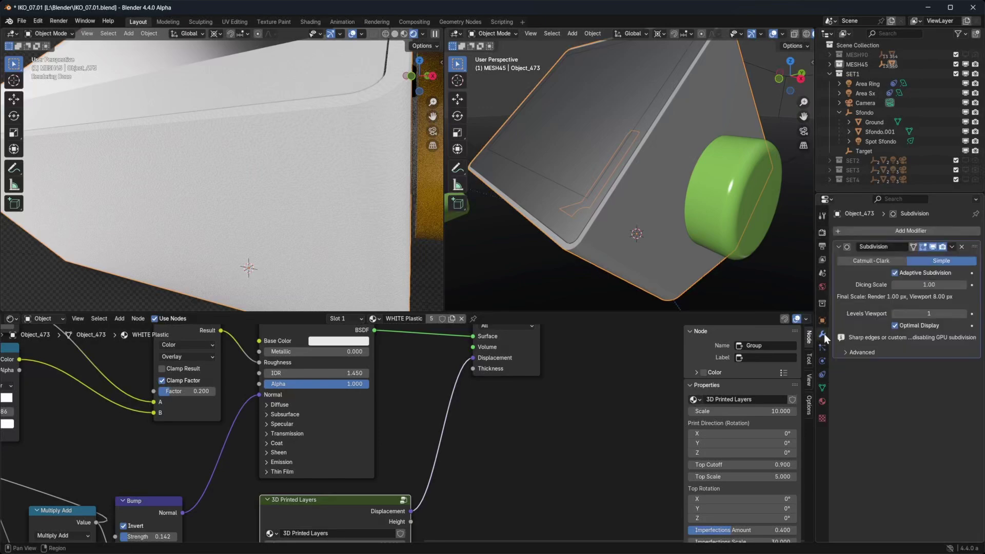
Step: Reposition the 3D Printed Layers node slightly below the Principled BSDF
scroll(373, 172, down, 3)
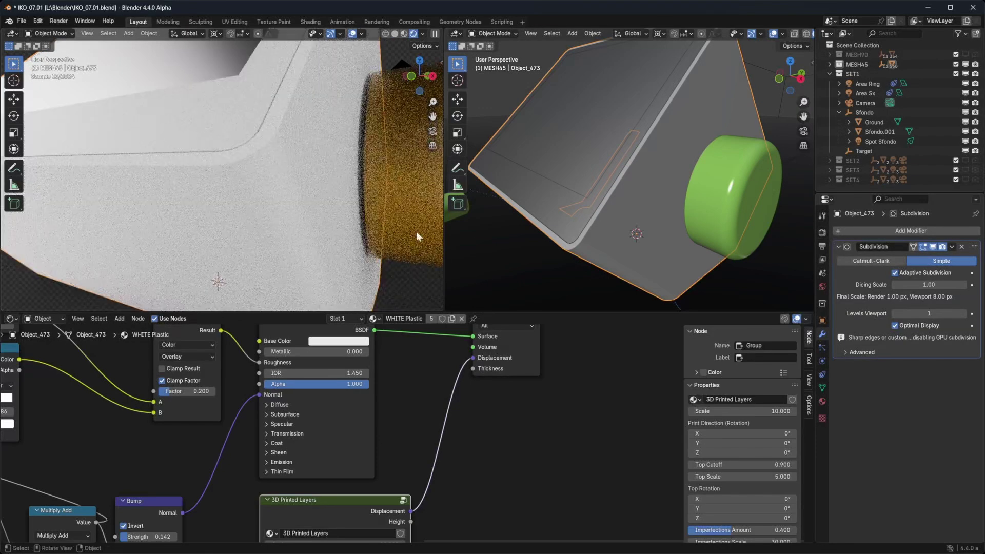
middle_drag(540, 432, 519, 377)
scroll(403, 476, down, 2)
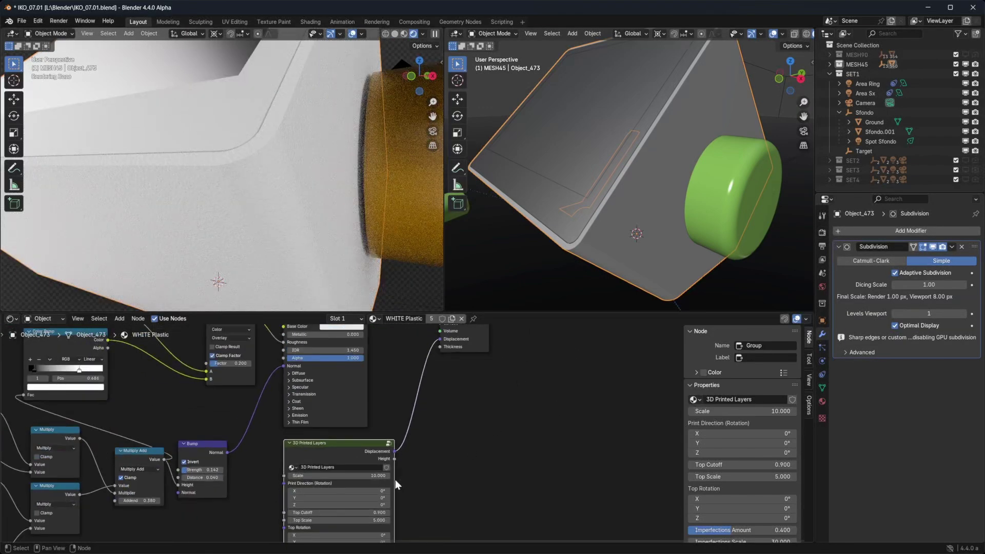
drag(302, 442, 291, 446)
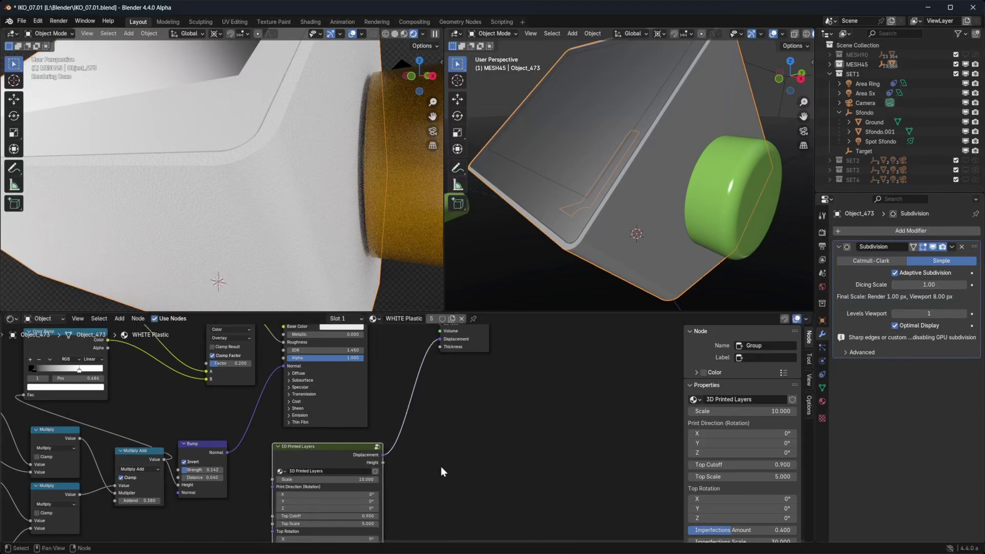
middle_drag(481, 452, 480, 488)
scroll(476, 488, down, 2)
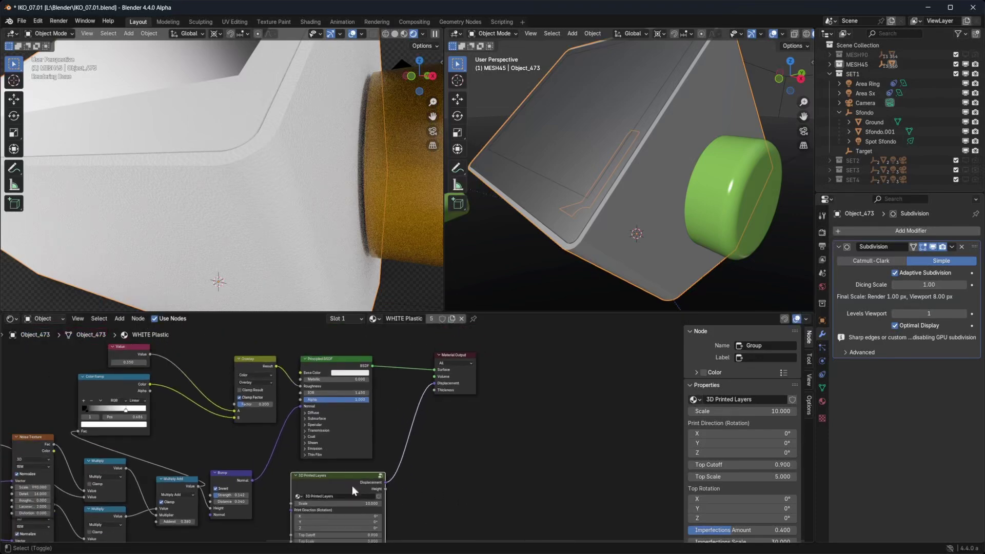
Step: Detach the Material Output's Displacement link and preview the 3D Printed Layers group's Height output through the Surface input
drag(434, 383, 435, 408)
scroll(410, 434, up, 1)
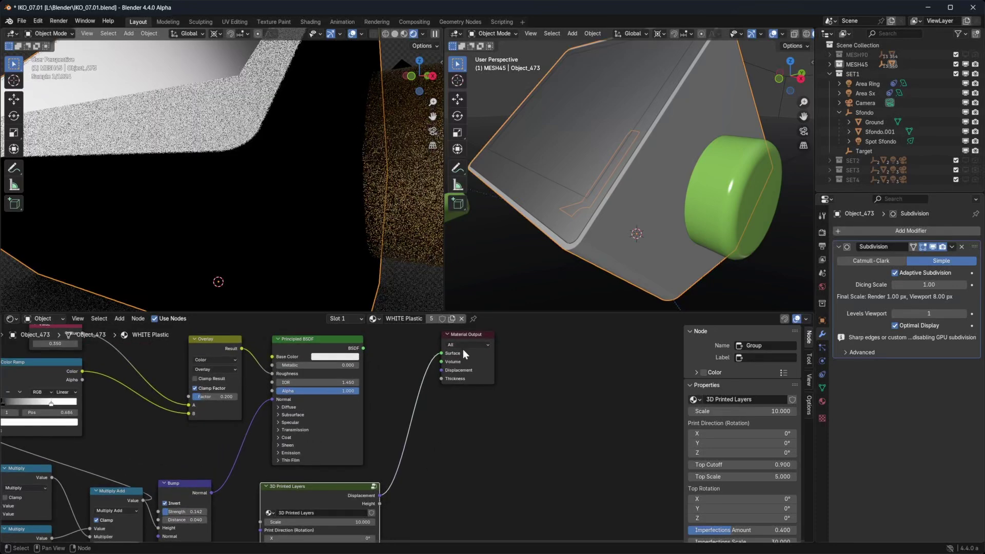
middle_drag(442, 480, 417, 492)
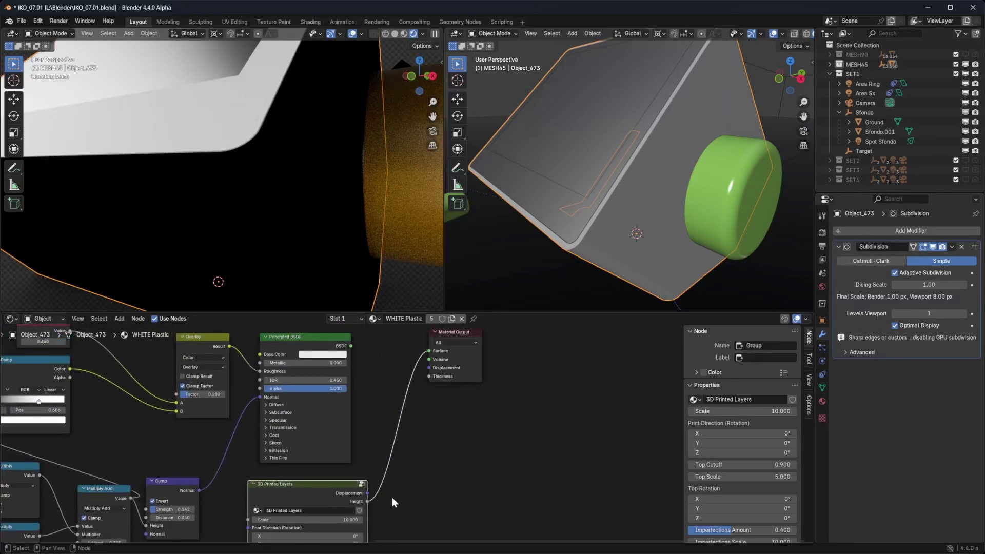
scroll(362, 510, up, 1)
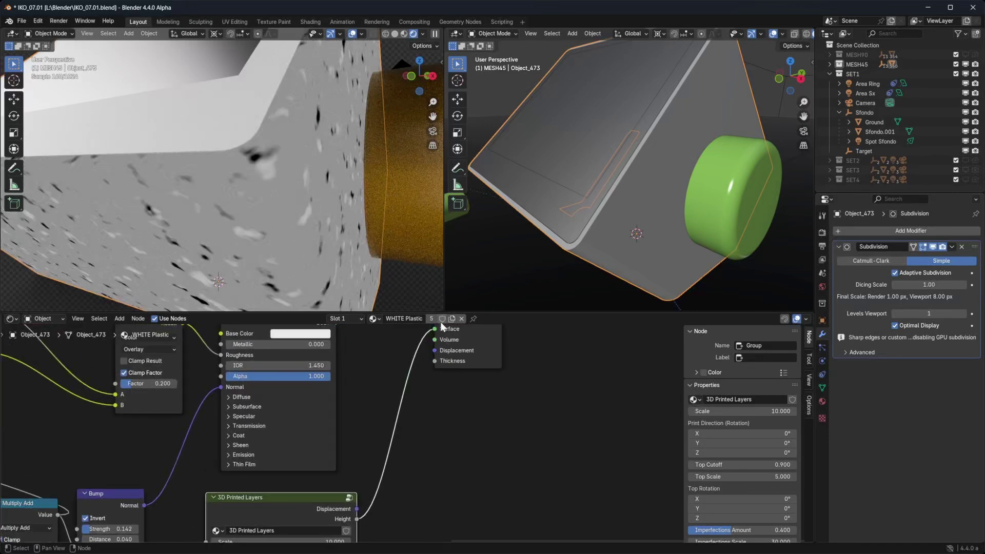
scroll(439, 342, down, 4)
scroll(297, 199, down, 5)
scroll(296, 201, up, 5)
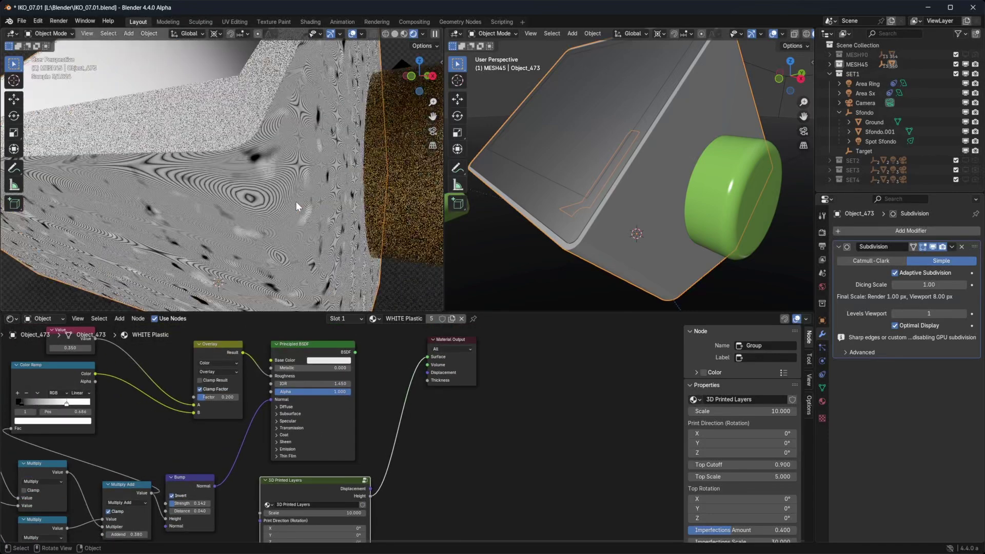
Step: Check the box's dimensions and set the 3D Printed Layers node's Scale to 1
middle_drag(444, 473, 459, 346)
scroll(341, 420, up, 2)
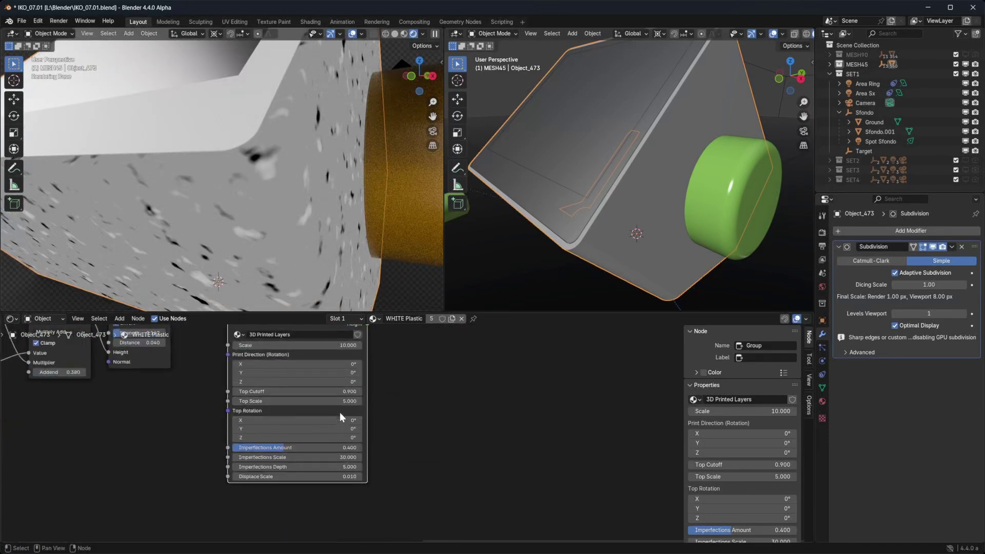
scroll(455, 416, up, 1)
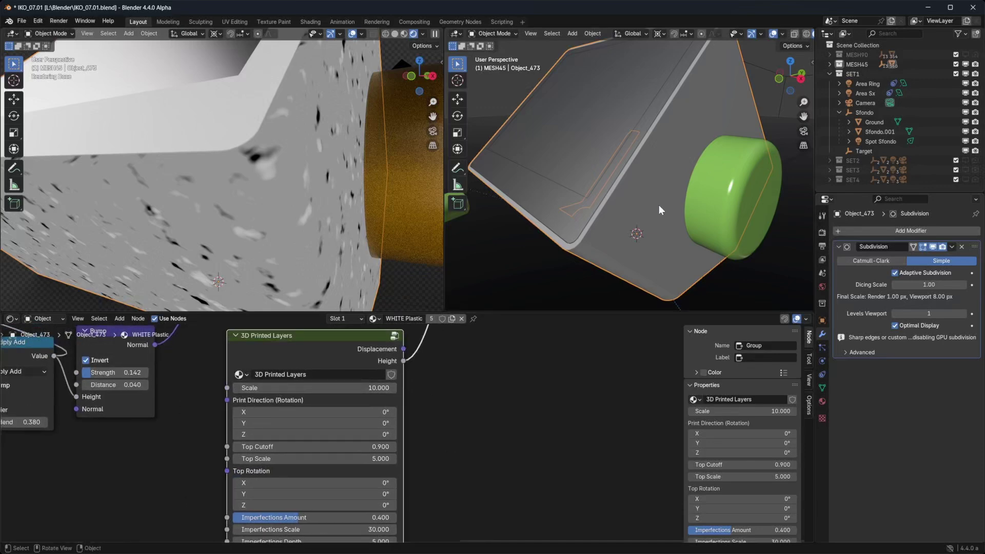
key(n)
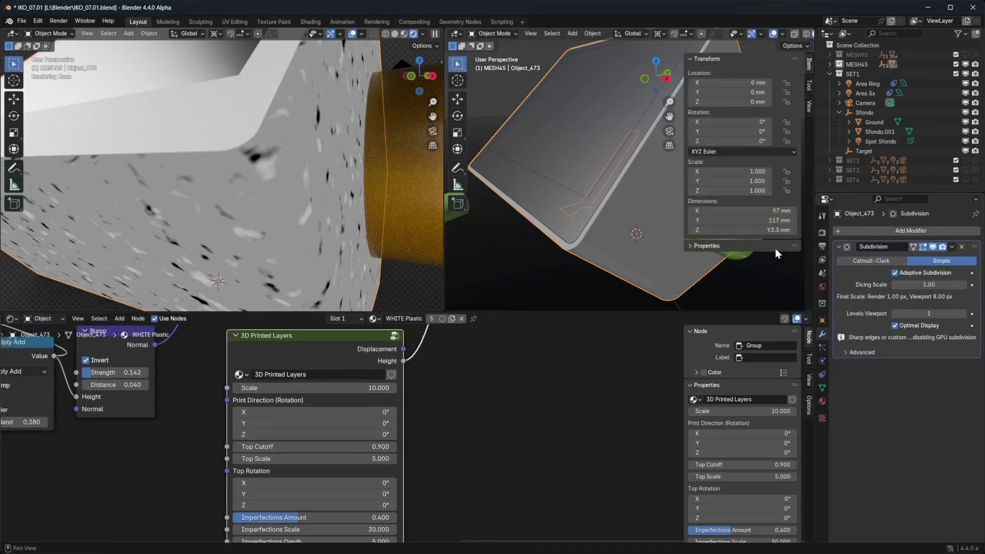
key(n)
middle_drag(490, 520, 482, 461)
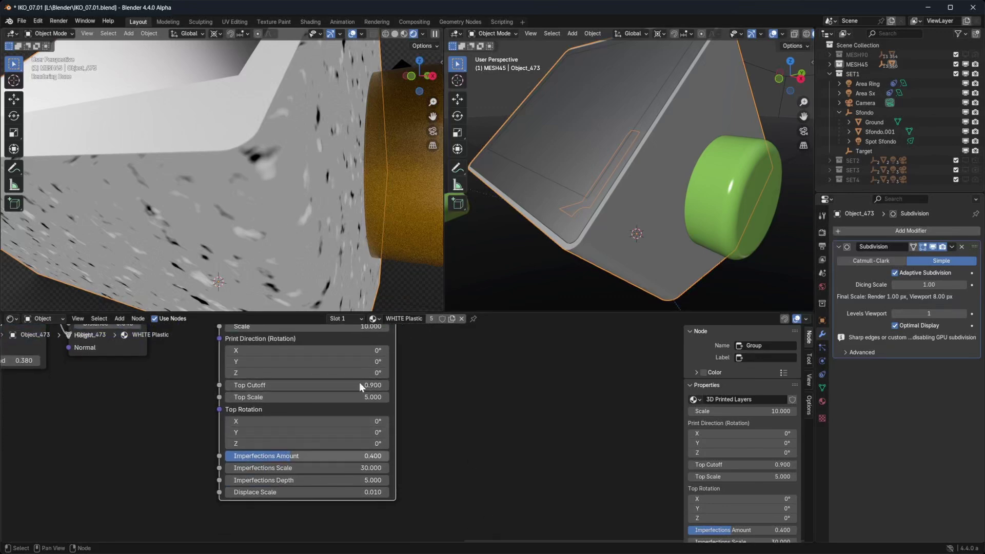
scroll(421, 445, up, 1)
middle_drag(421, 442, 427, 478)
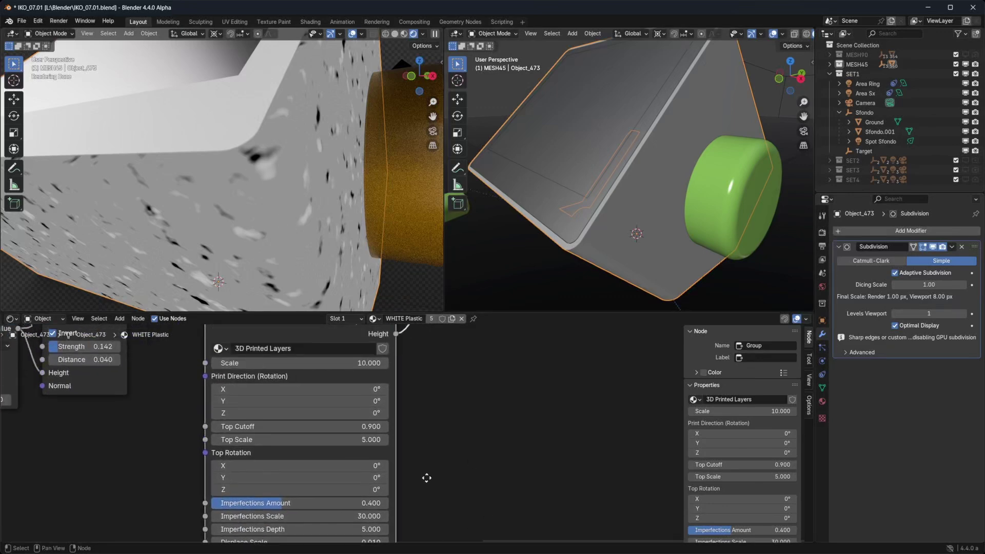
scroll(425, 476, down, 1)
click(360, 373)
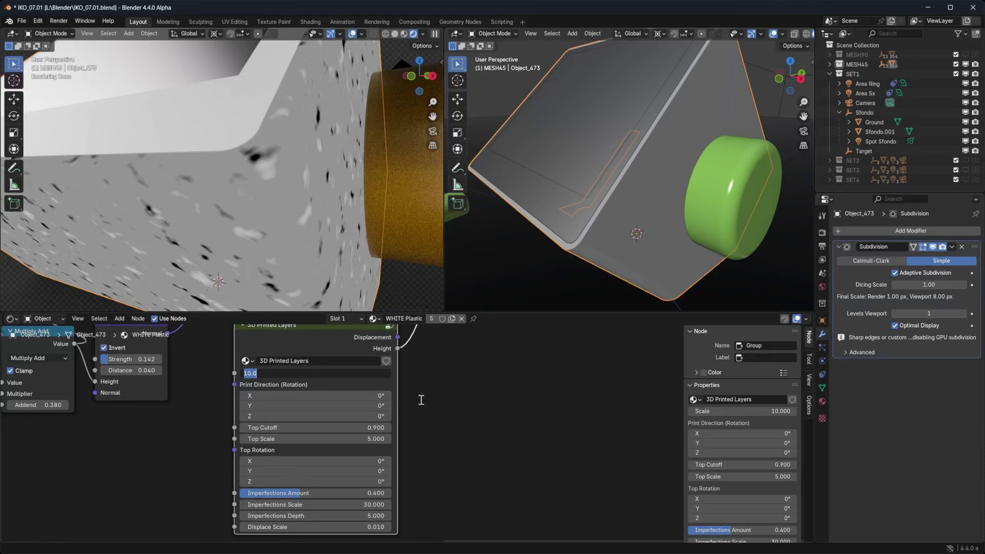
text(1)
key(Return)
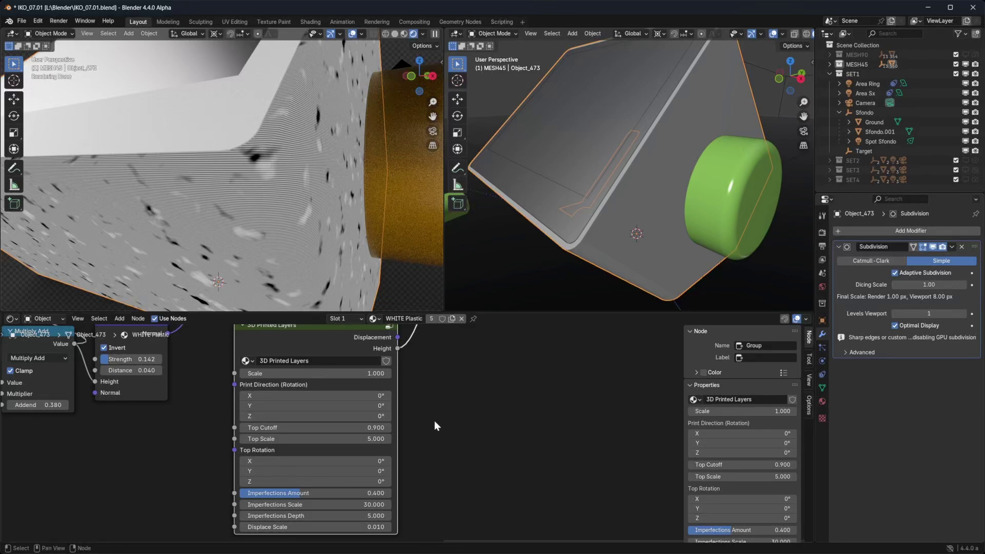
Step: Set the 3D Printed Layers node's Scale to 0.5 and inspect the layer lines on the rendered box
click(322, 374)
text(0.5)
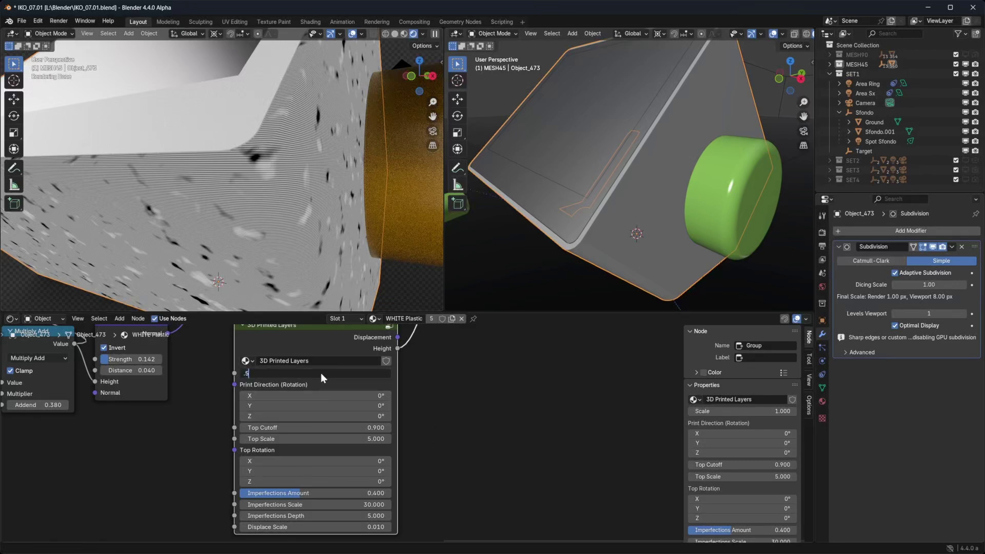
key(Return)
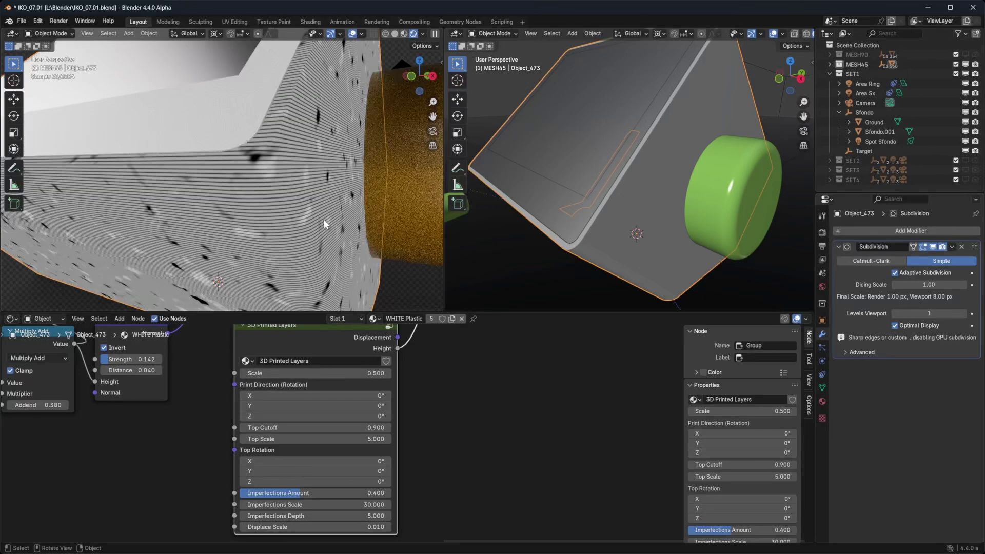
scroll(348, 202, down, 4)
middle_drag(332, 164, 331, 186)
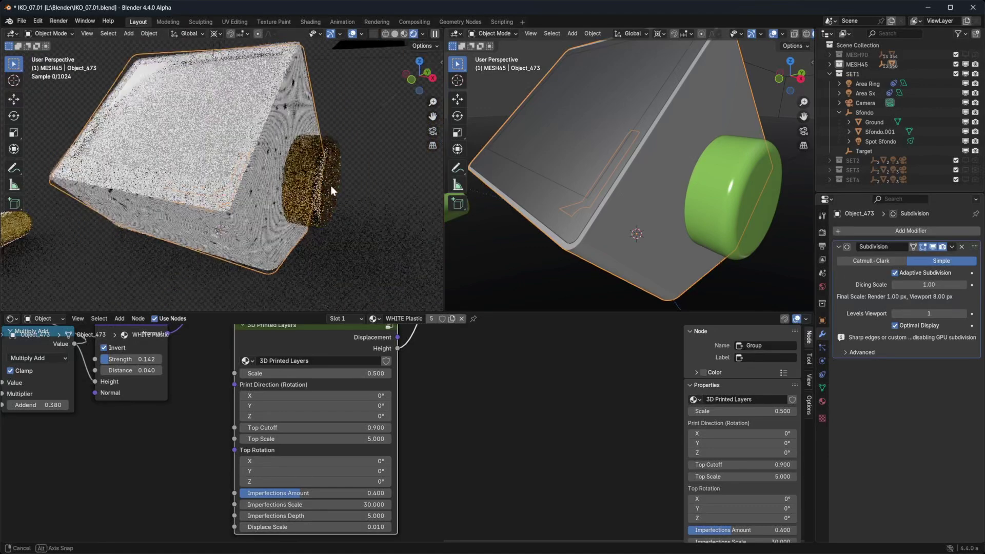
scroll(256, 143, up, 4)
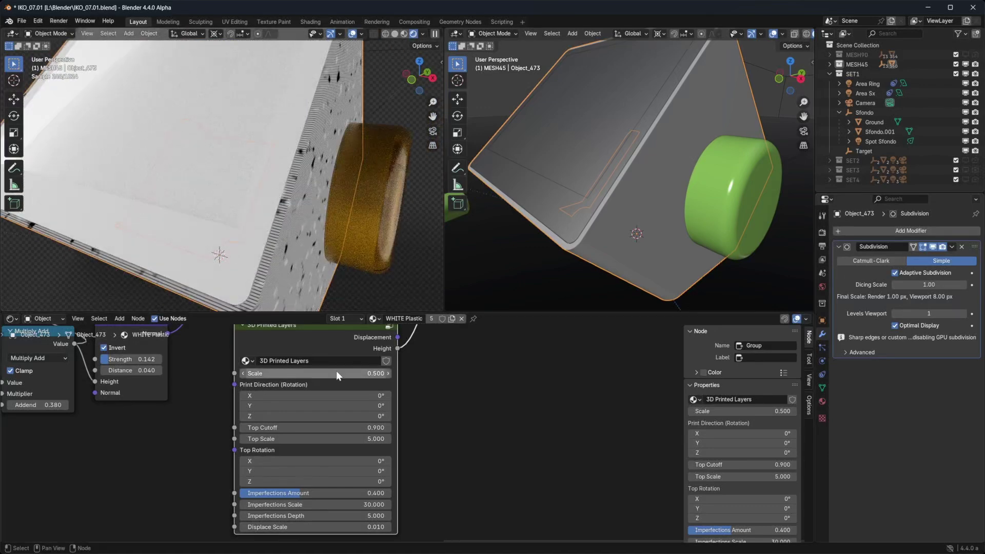
middle_drag(308, 224, 272, 205)
scroll(297, 213, up, 1)
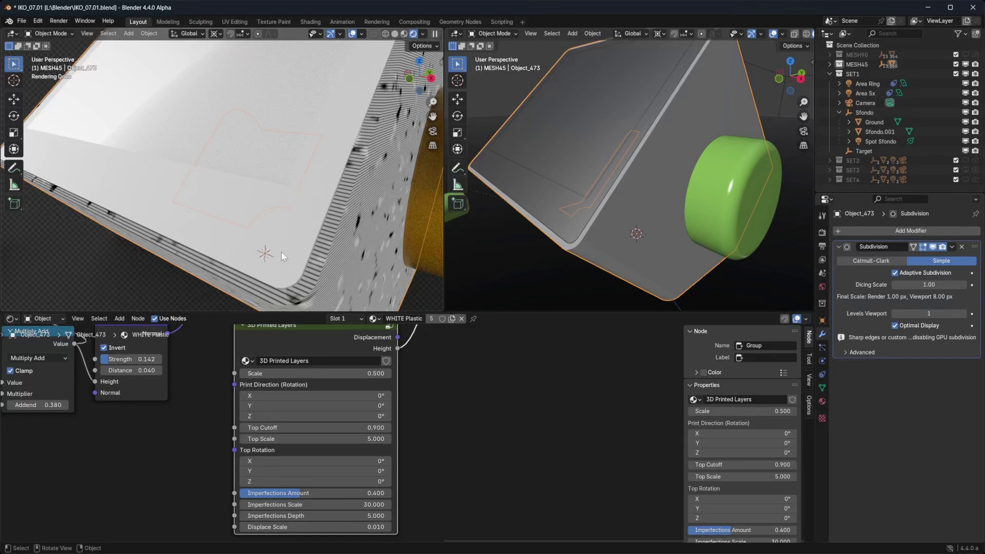
Step: Set the 3D Printed Layers node's Scale to 0.25 and inspect the layer lines along the box's edges
click(342, 373)
key(BackSpace)
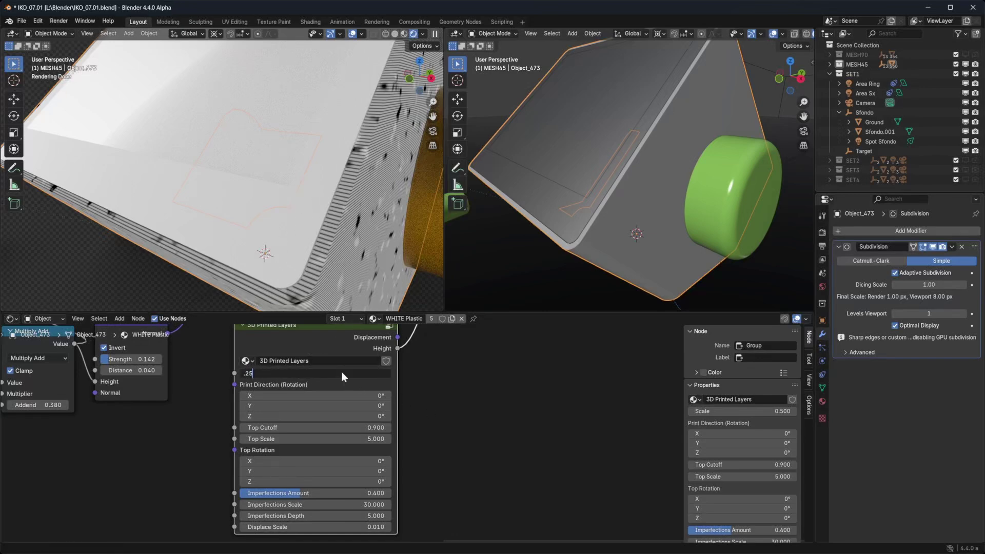
text(.25)
key(Return)
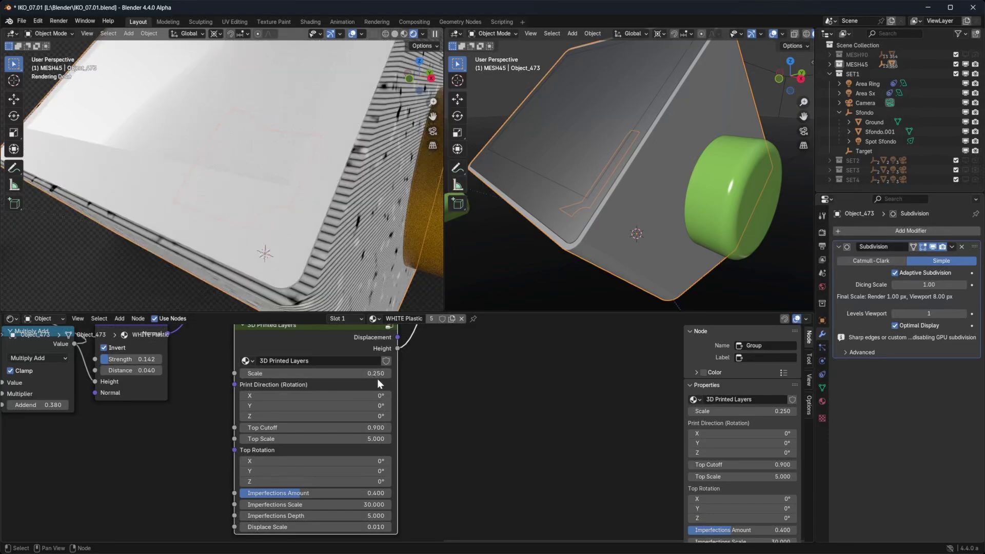
scroll(339, 238, down, 4)
middle_drag(351, 216, 346, 188)
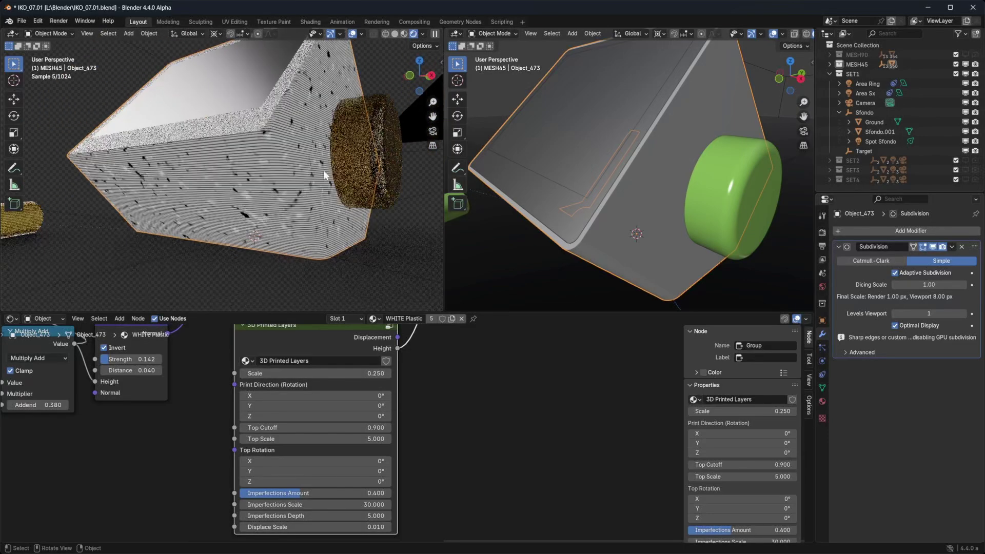
scroll(347, 188, up, 3)
middle_drag(344, 123, 338, 138)
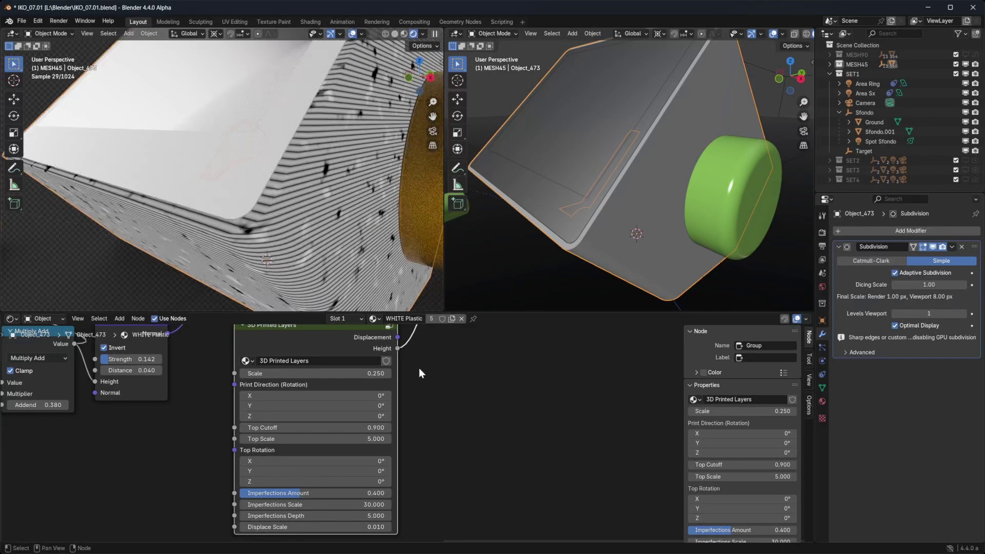
Step: Reconnect the Principled BSDF to the Material Output's Surface and link the 3D Printed Layers Displacement output to its Displacement input
scroll(417, 379, down, 5)
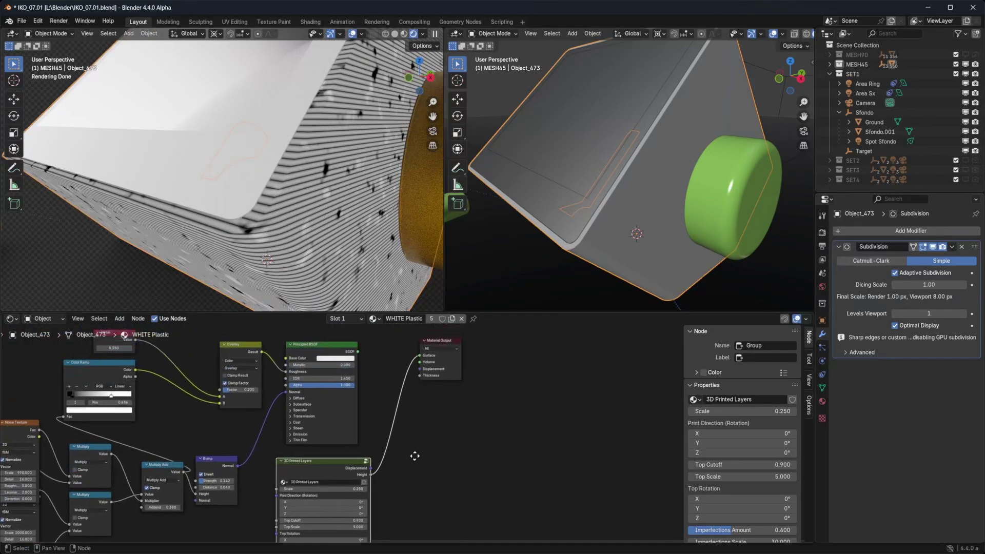
ctrl+shift+click(316, 353)
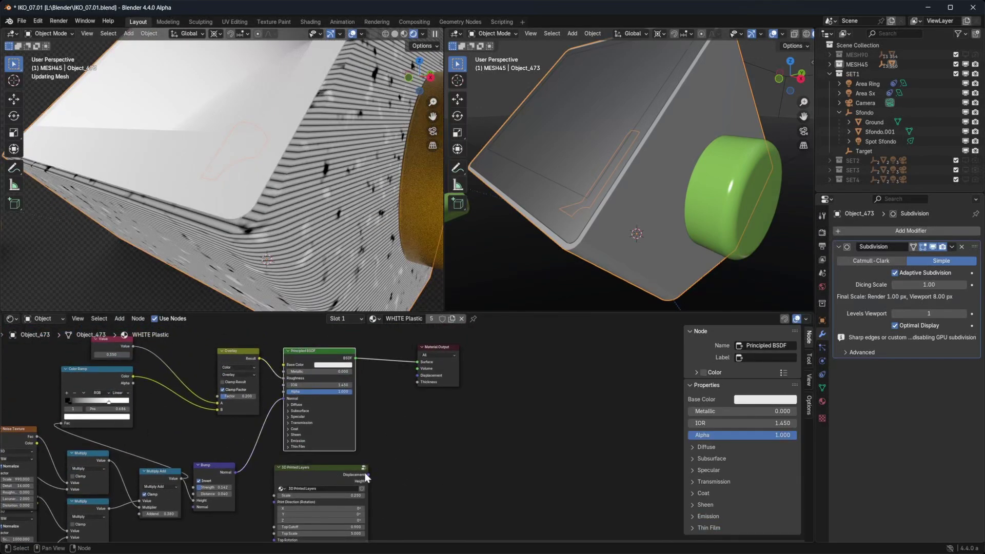
drag(368, 473, 417, 375)
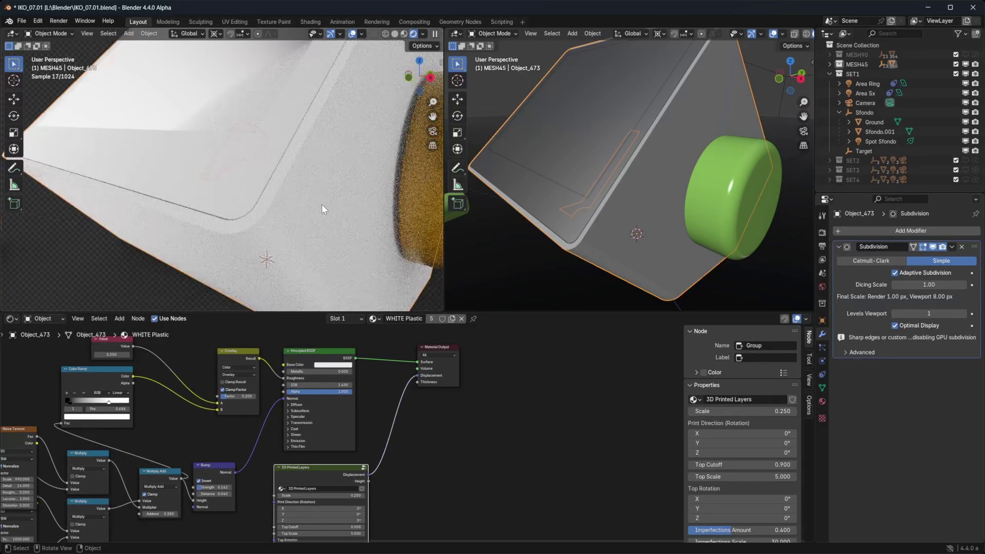
scroll(319, 195, up, 3)
scroll(321, 224, down, 4)
middle_drag(322, 223, 331, 212)
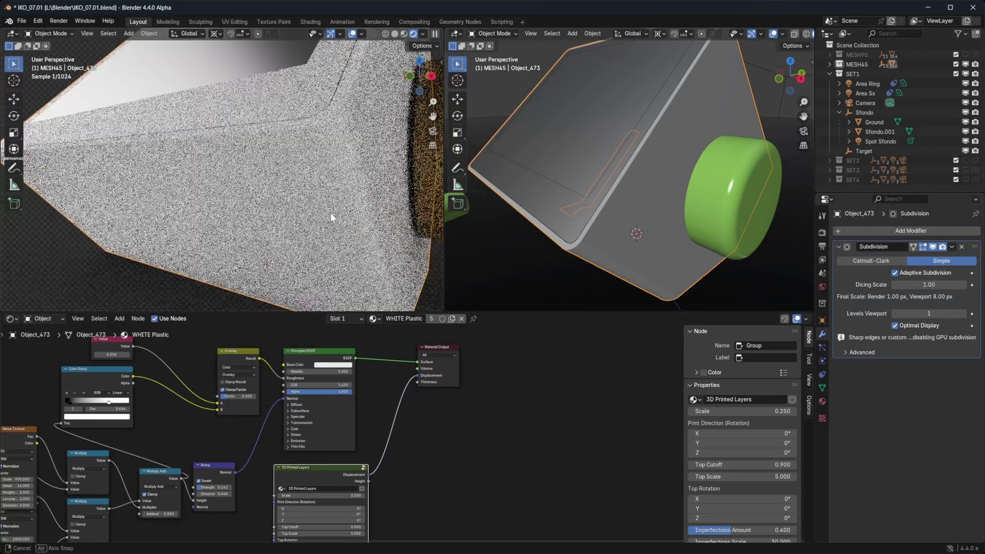
shift+middle_drag(379, 150, 352, 180)
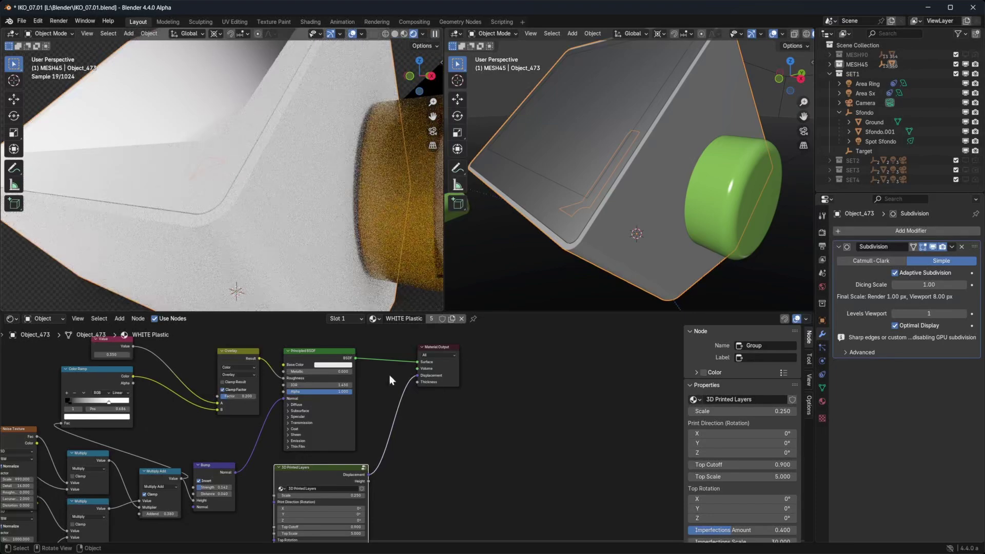
Step: Set the 3D Printed Layers node's Displace Scale to 0.1
middle_drag(299, 466, 439, 466)
middle_drag(546, 497, 492, 411)
ctrl+middle_drag(398, 457, 509, 447)
scroll(446, 486, up, 1)
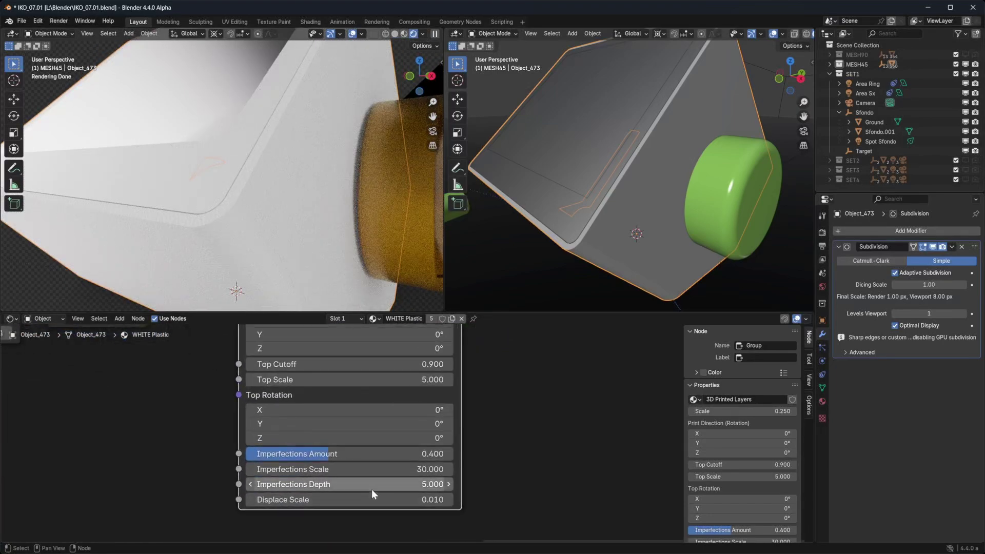
click(341, 505)
text(0.1)
key(Return)
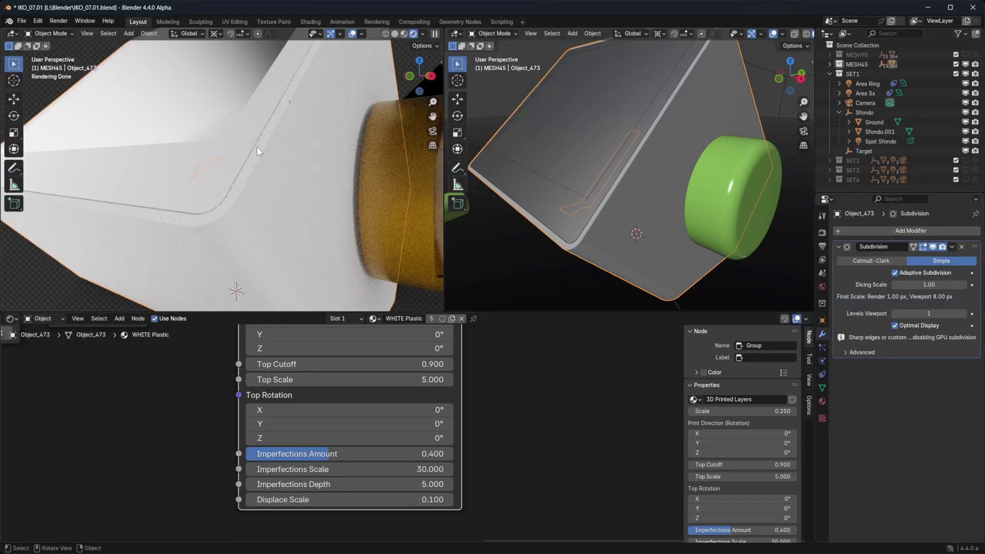
Step: Set the Cycles subdivision Dicing Rate to 2 px for the viewport and 1 px for the render
click(823, 233)
scroll(877, 500, down, 2)
click(838, 441)
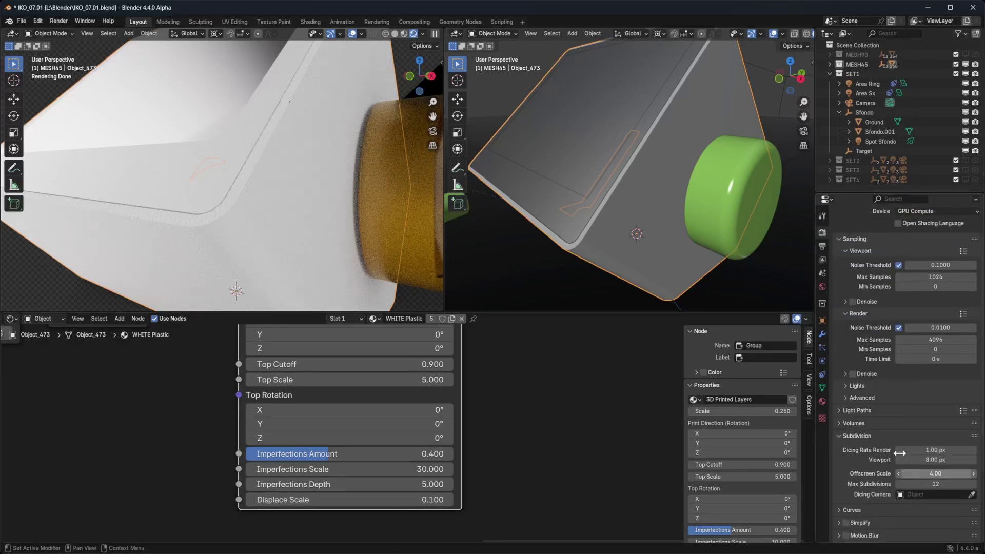
scroll(903, 426, down, 2)
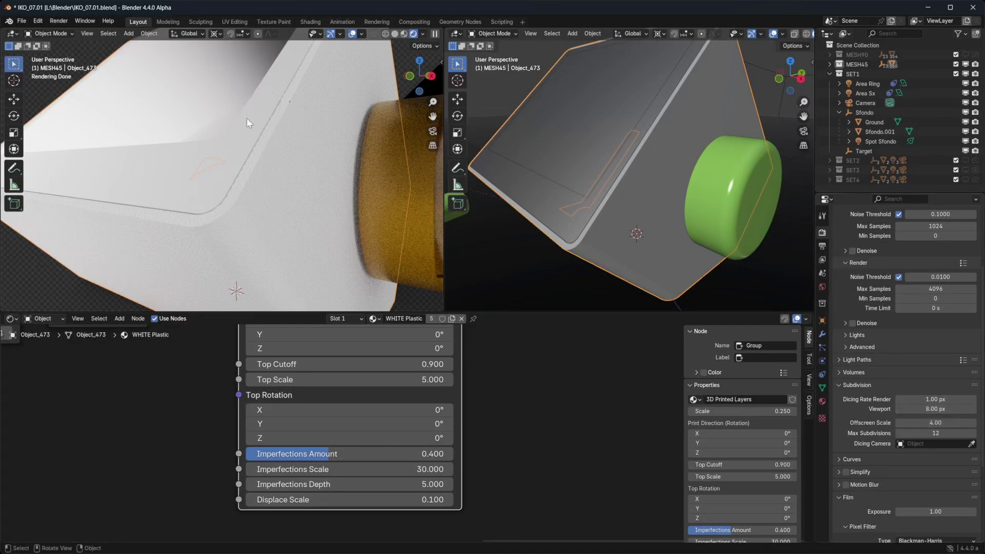
click(940, 410)
text(2)
key(Return)
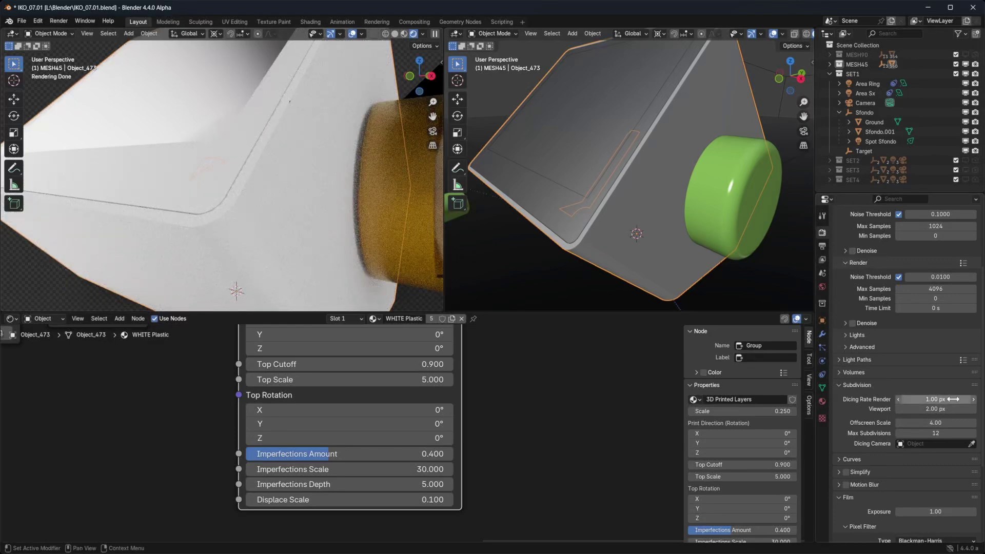
click(933, 399)
text(1)
key(Return)
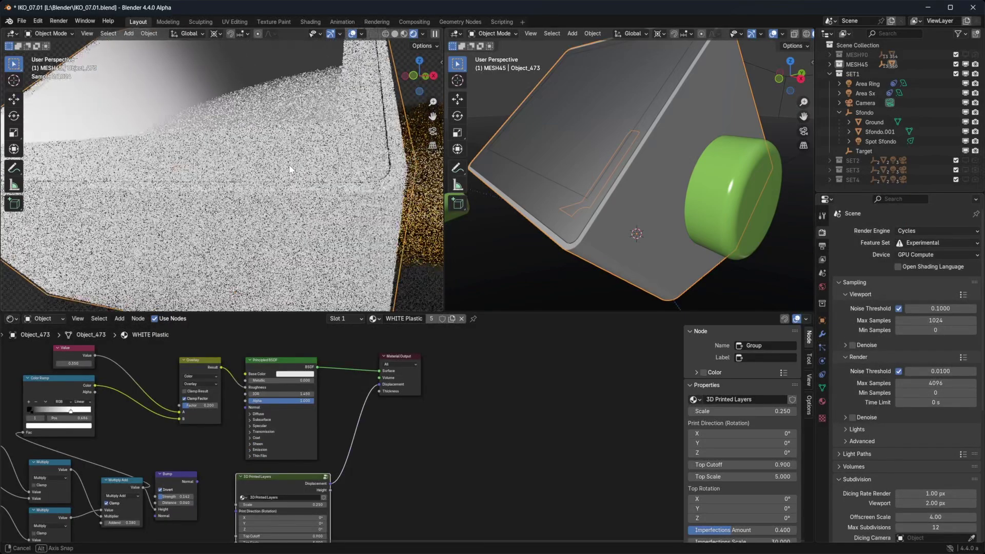
Step: Add a point light and move it in top view to just beyond the box's back corner on the green knob's side
scroll(627, 171, down, 6)
middle_drag(700, 160, 688, 186)
key(shift+a)
mouse_move(661, 312)
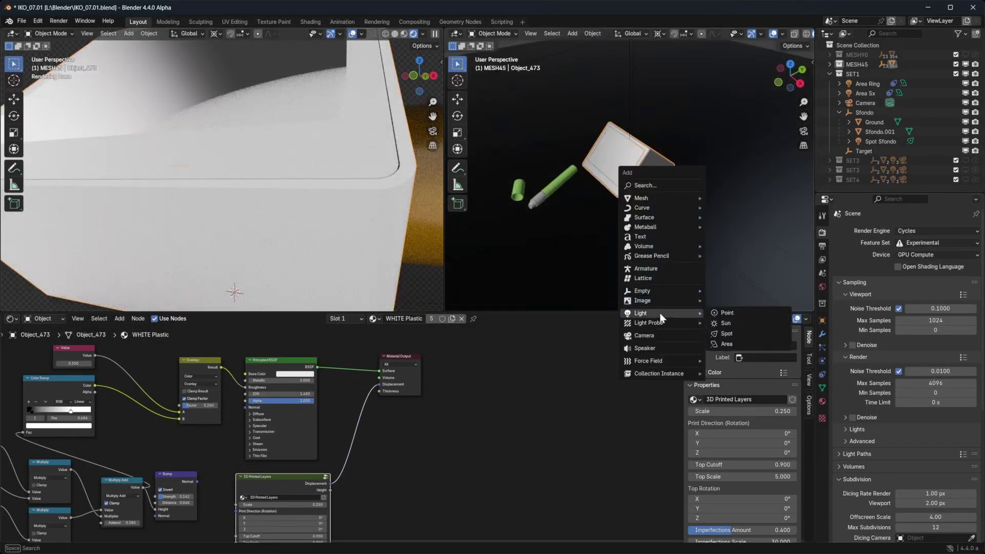
click(765, 313)
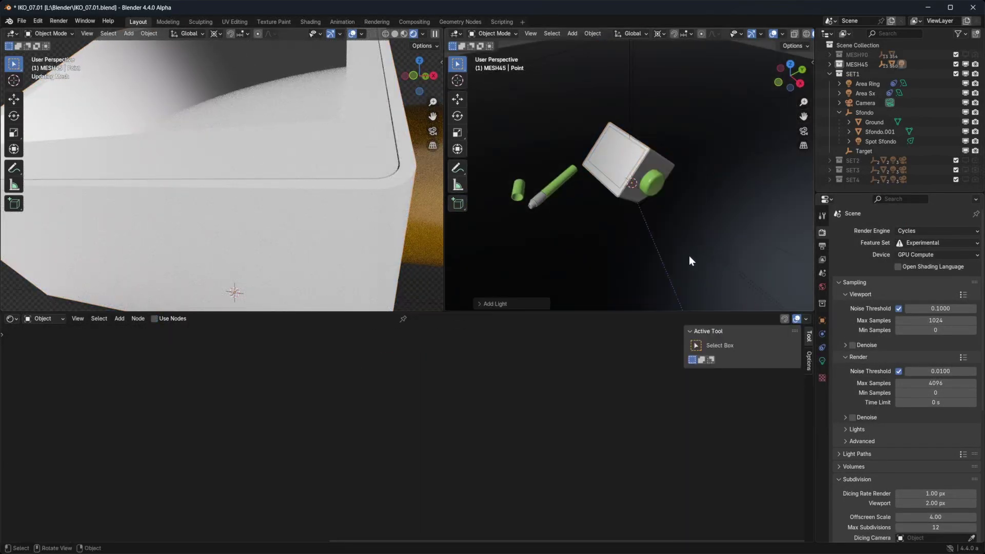
key(KP_7)
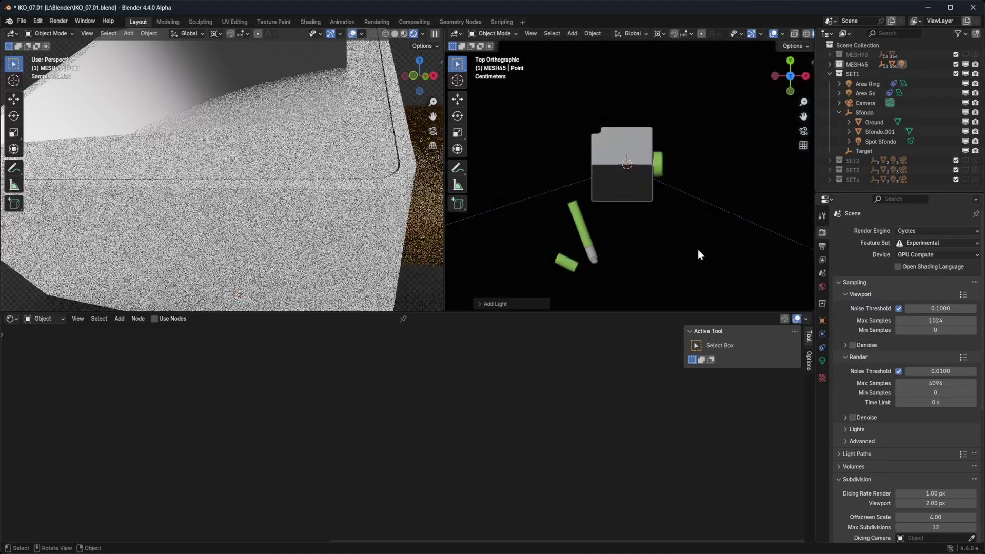
key(g)
click(739, 200)
middle_drag(332, 207, 503, 182)
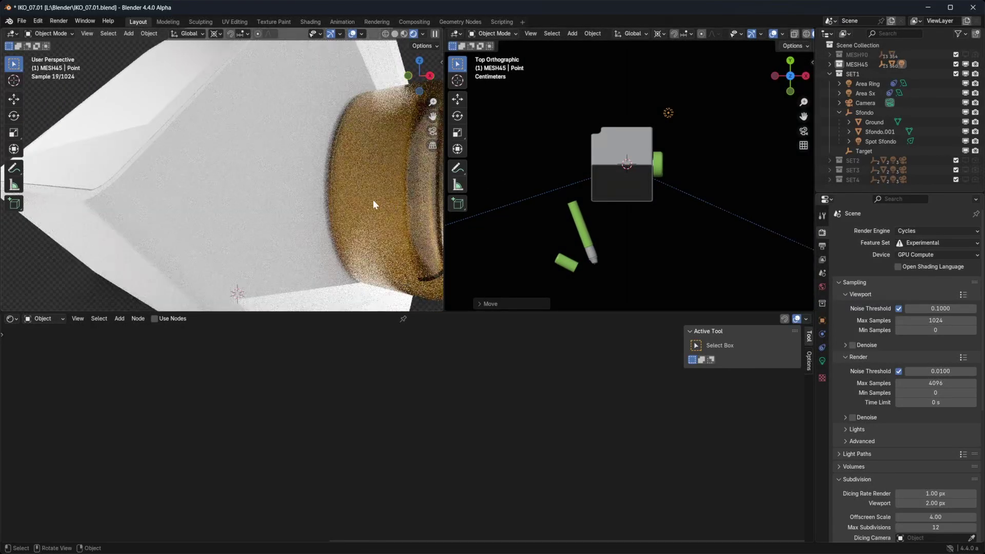
Step: Select the white box again and set its 3D Printed Layers Displace Scale to 1
shift+middle_drag(658, 175, 656, 229)
shift+middle_drag(307, 139, 345, 201)
click(314, 220)
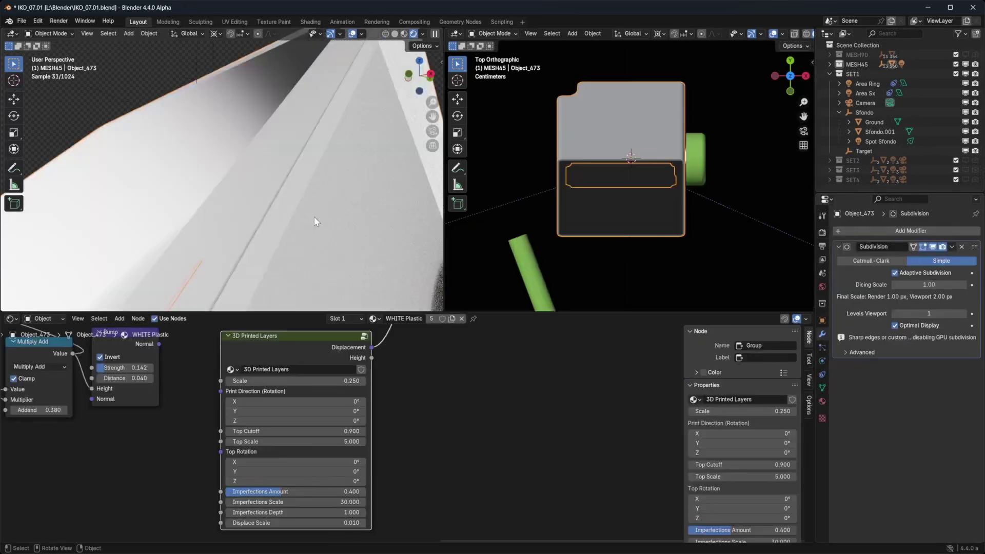
click(276, 523)
text(5)
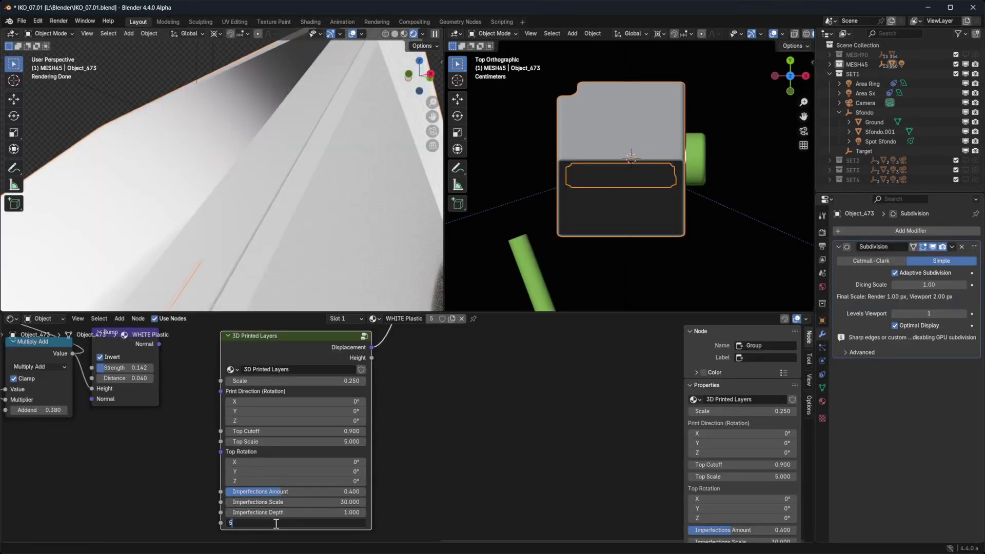
key(Return)
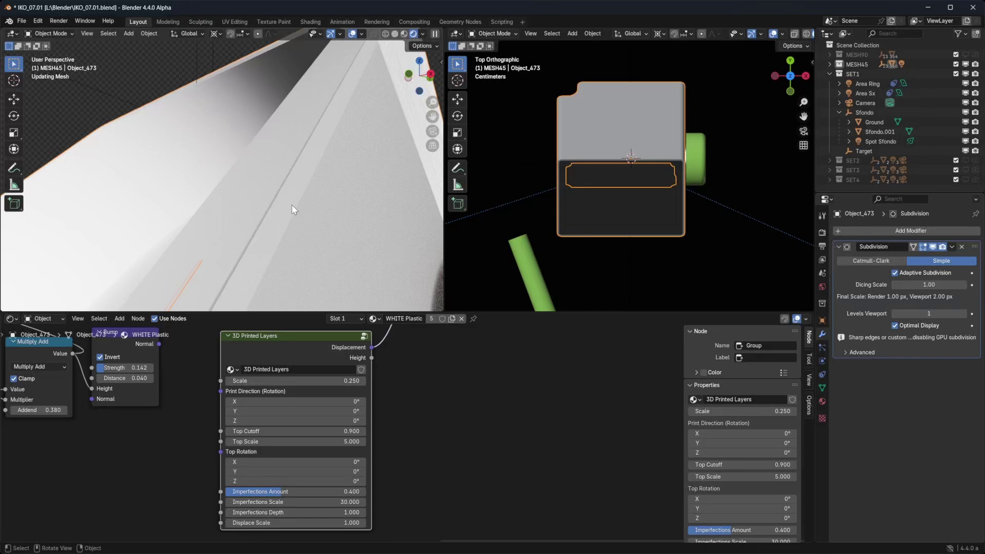
Step: Reduce the 3D Printed Layers node's Displace Scale to 0.5
click(308, 523)
key(BackSpace)
text(0.5)
key(Return)
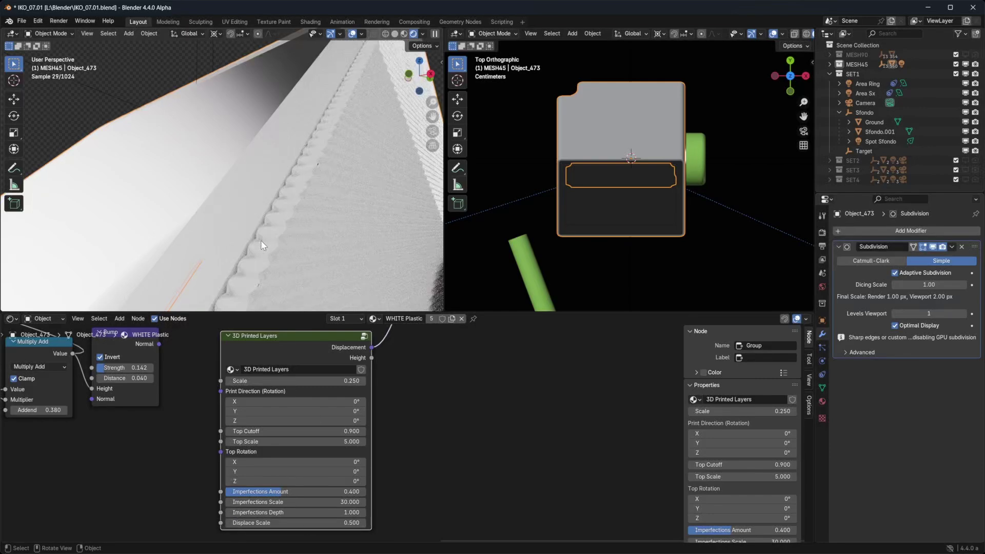
Step: Add the 3D Printed Layers group to the knob's Translucent Plastic material and connect its Displacement output to the Material Output's Displacement
scroll(302, 215, down, 6)
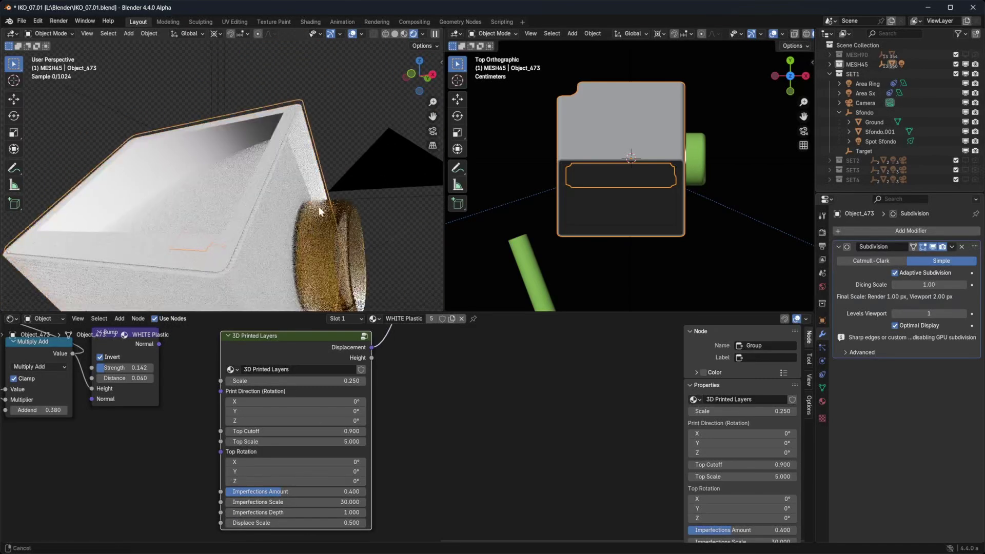
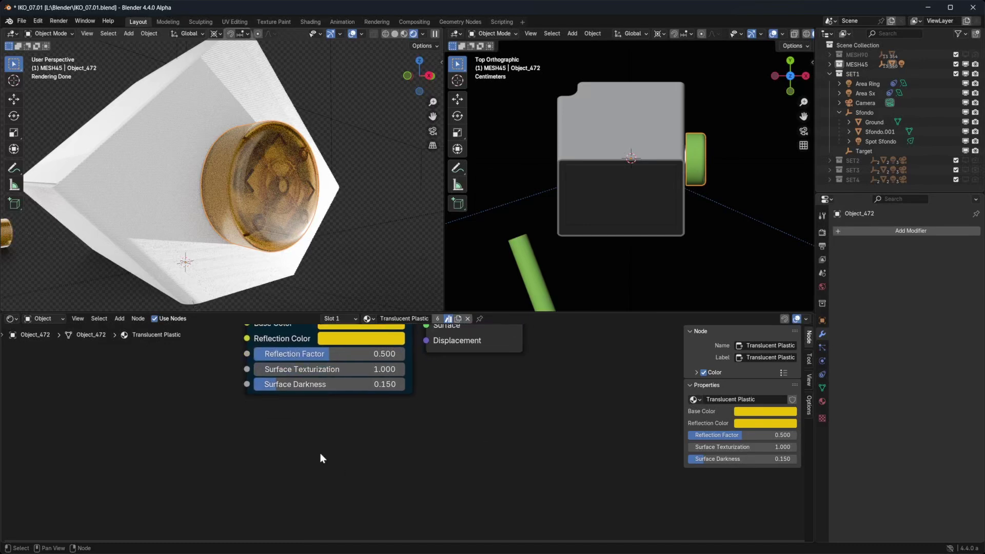
key(shift+a)
mouse_move(294, 534)
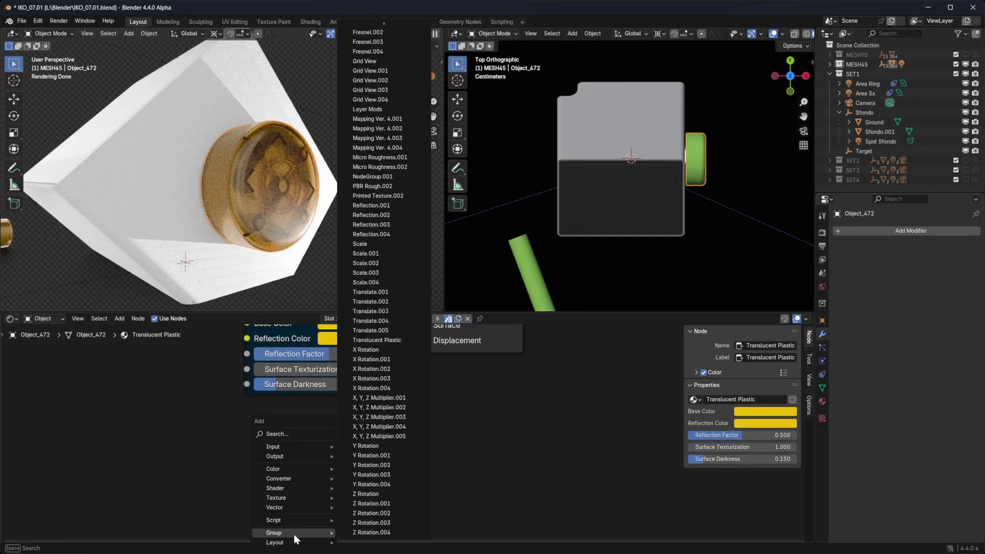
scroll(381, 532, up, 3)
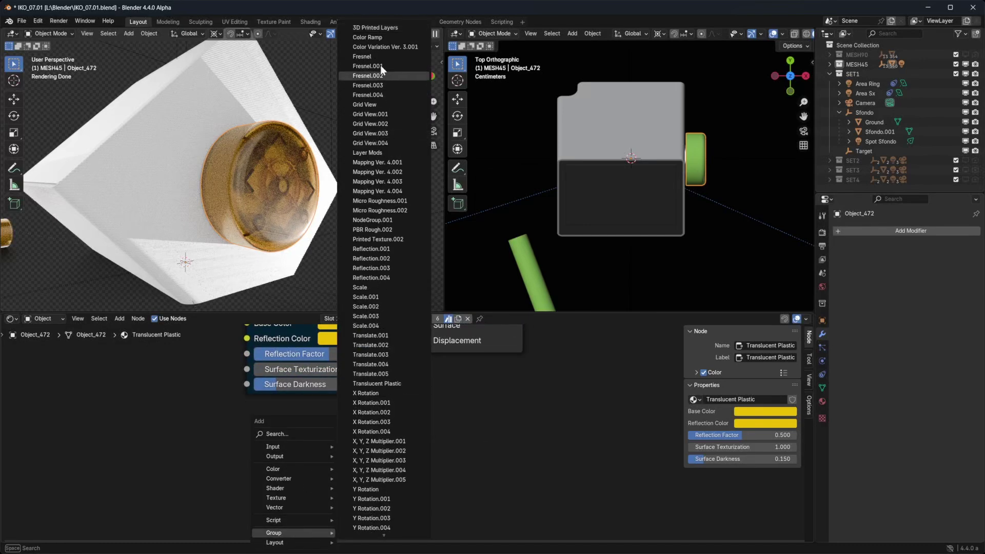
click(384, 26)
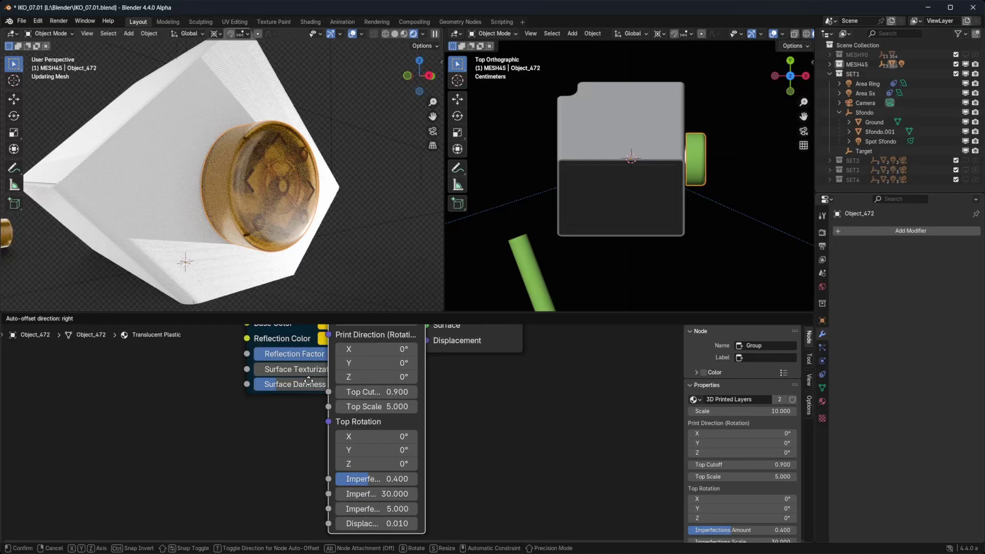
click(255, 405)
middle_drag(414, 452, 386, 506)
drag(329, 488, 398, 399)
Step: Add a Subdivision Surface modifier to the knob and set its type to Simple
click(898, 230)
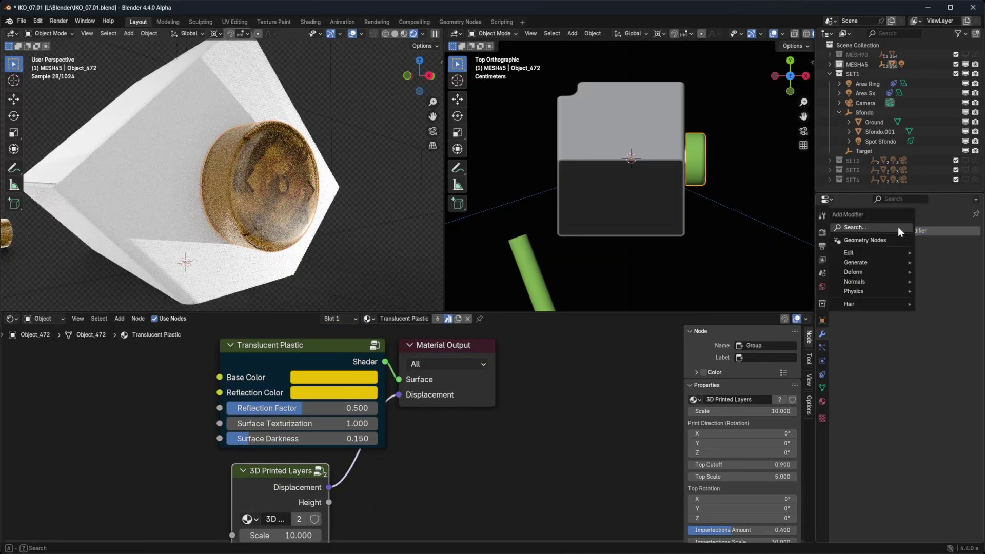
click(886, 231)
text(sub)
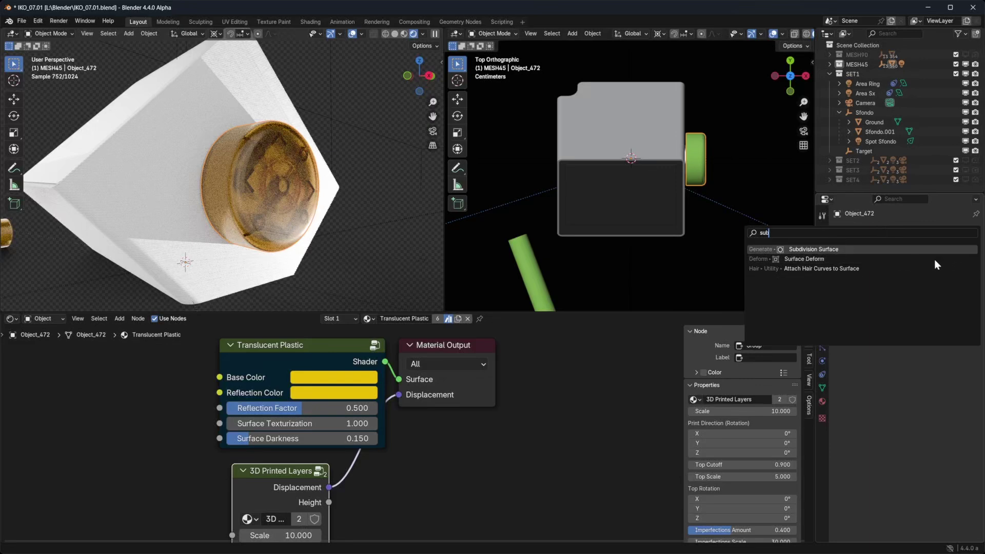
key(Return)
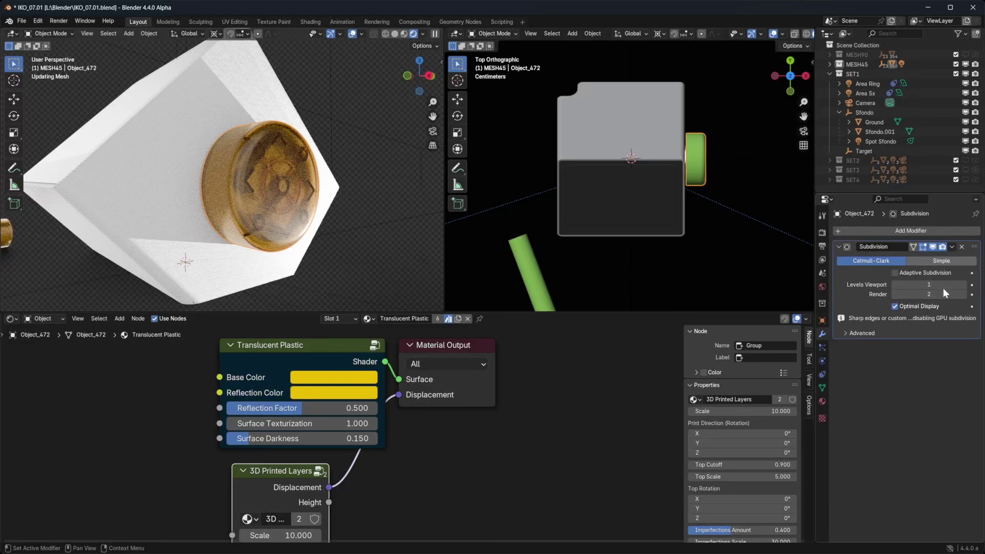
click(942, 261)
Step: Set the Translucent Plastic material's surface displacement method to Displacement and Bump
click(823, 402)
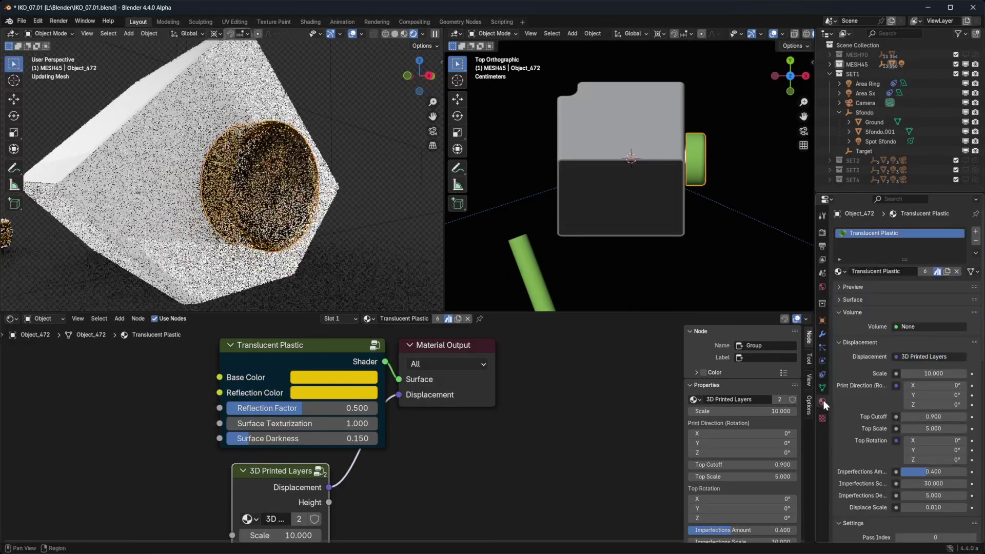
scroll(897, 503, down, 12)
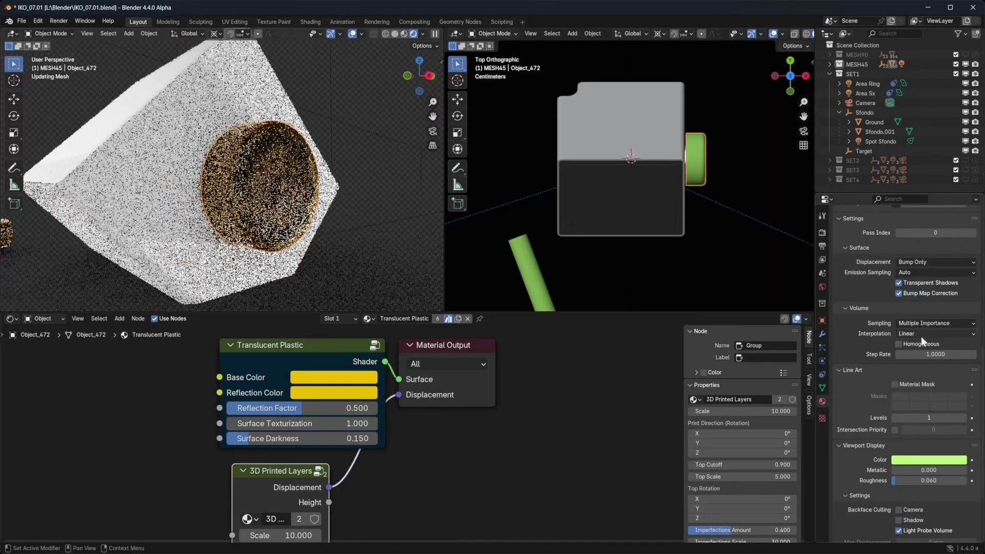
click(921, 262)
click(913, 294)
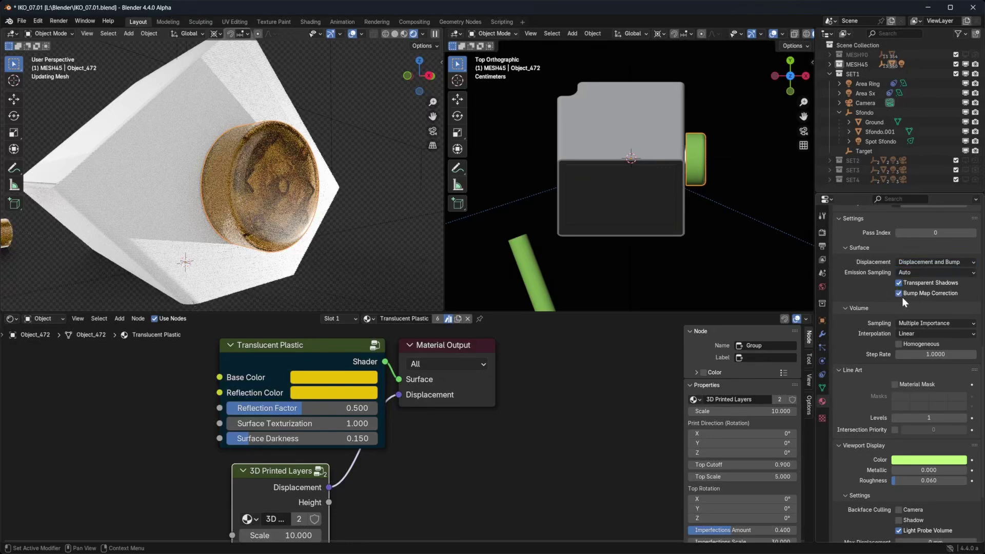
Step: Move the Material Output node farther from the shader and widen the 3D Printed Layers node so its labels are readable
drag(426, 346, 468, 401)
scroll(329, 513, down, 5)
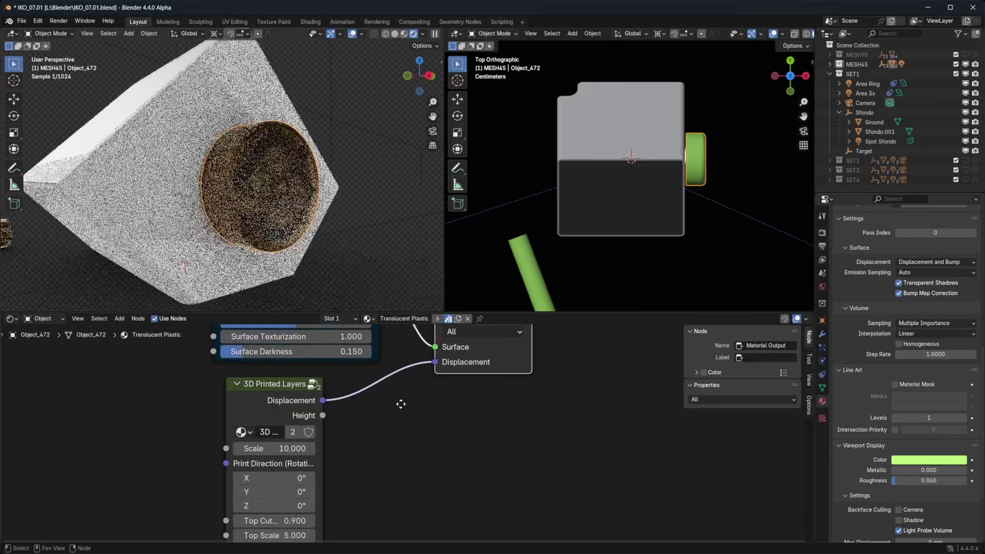
drag(322, 444, 384, 450)
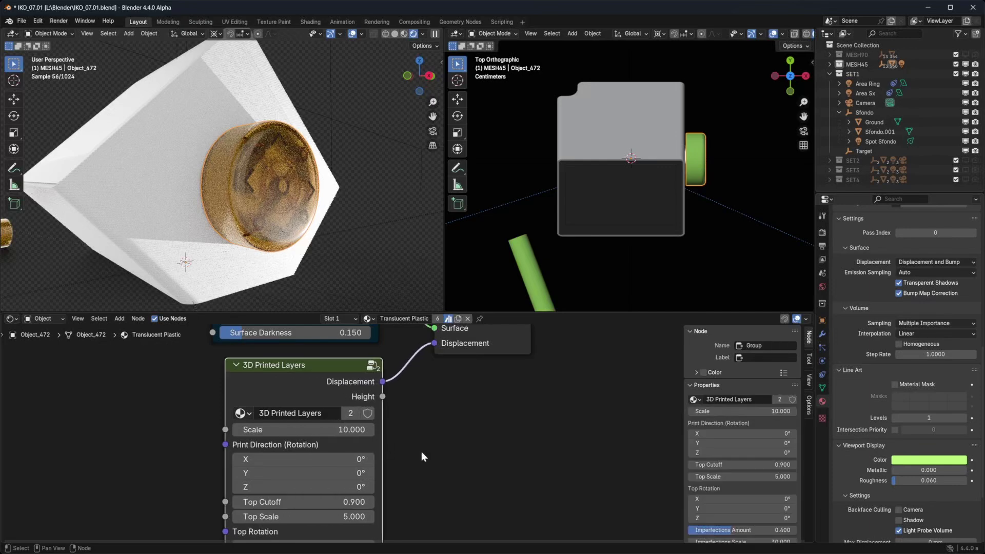
middle_drag(420, 452, 357, 465)
Step: Check the white box's 3D Printed Layers values, reselect the knob and set its node's Scale to 0.25
click(622, 175)
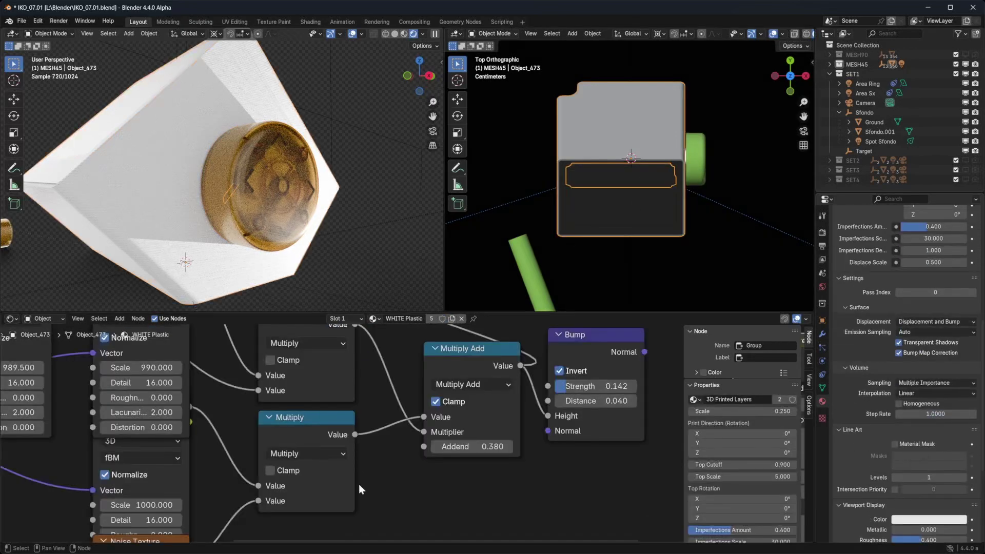
middle_drag(541, 504, 127, 520)
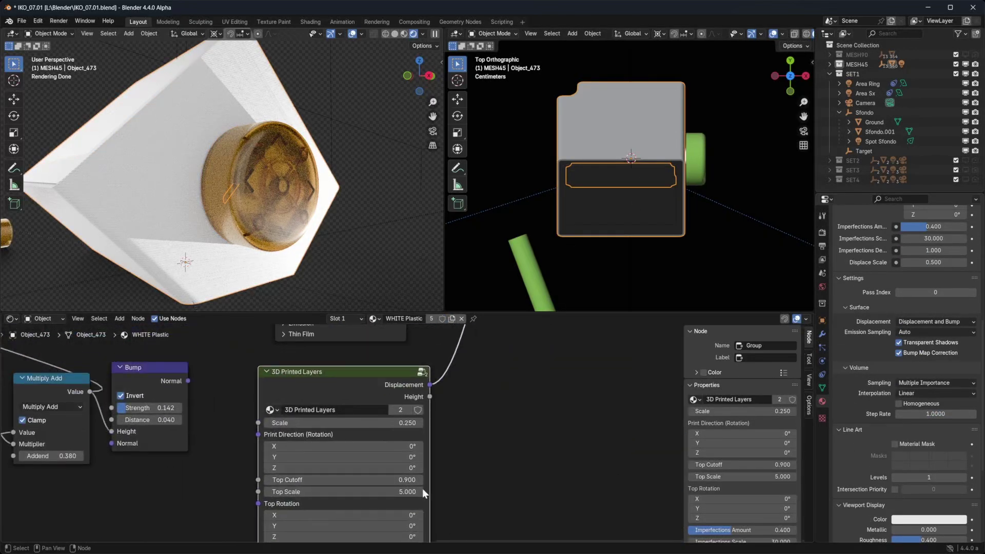
middle_drag(424, 494, 445, 438)
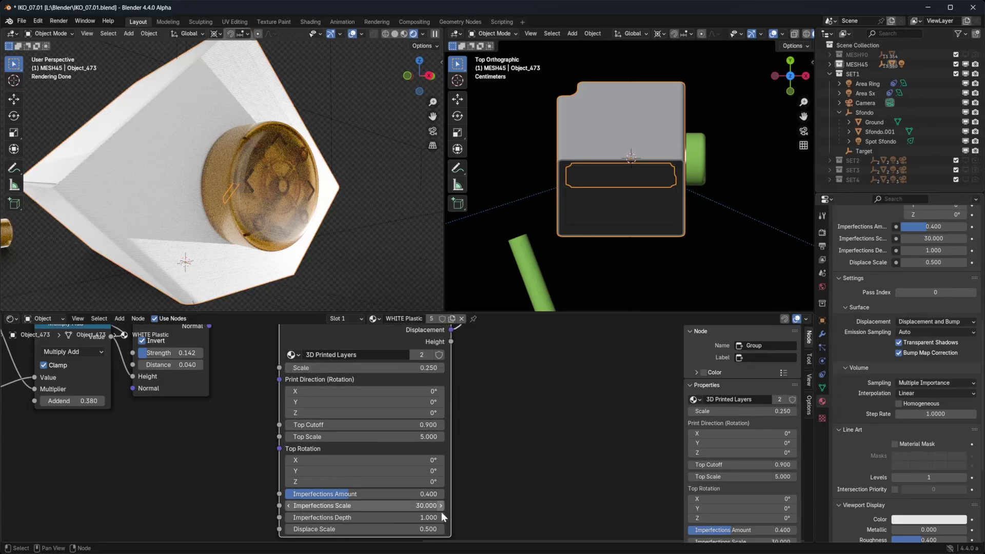
click(694, 150)
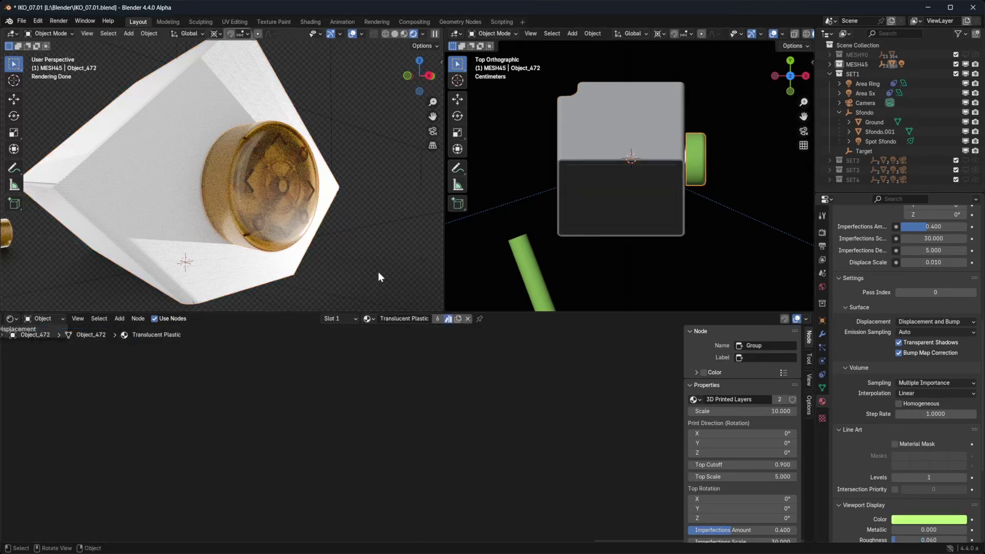
key(Home)
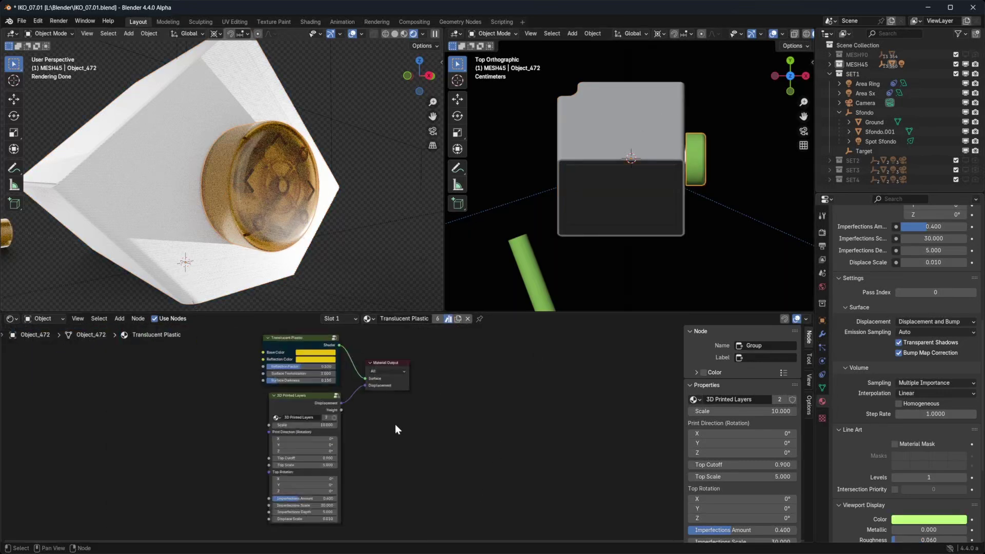
scroll(396, 424, up, 5)
click(359, 440)
click(357, 427)
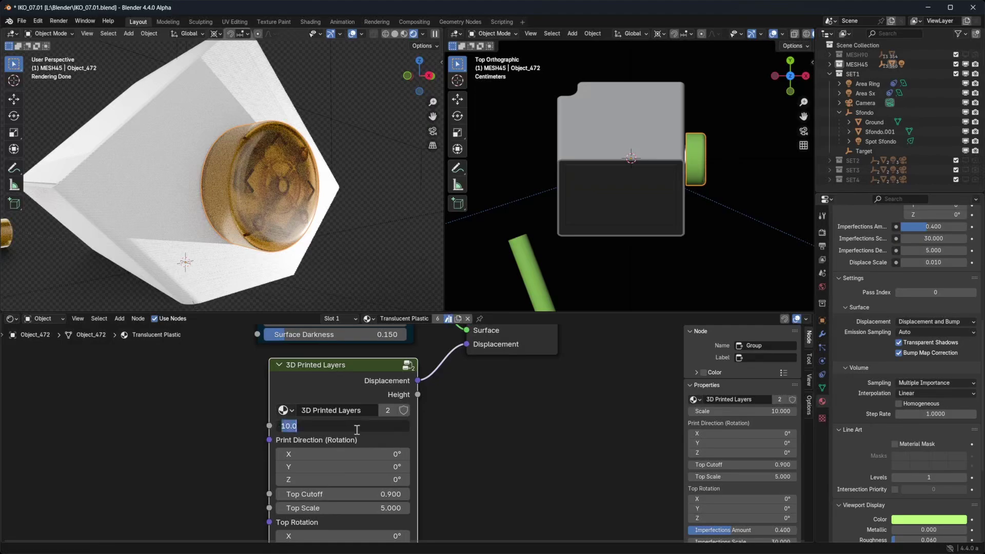
text(.25)
key(Return)
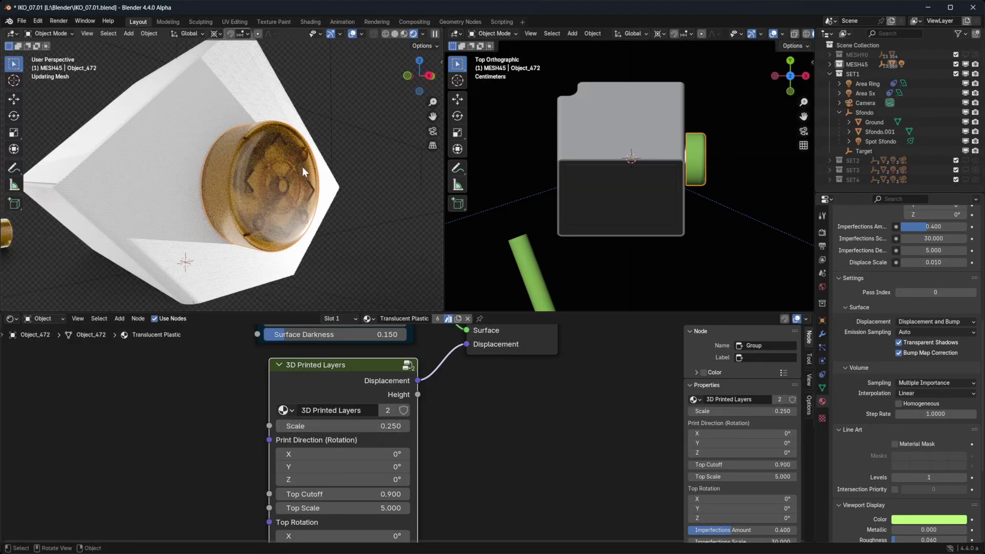
Step: Preview the layer pattern on the knob by feeding the 3D Printed Layers Height output into Surface, with the shader and displacement disconnected
scroll(290, 184, up, 3)
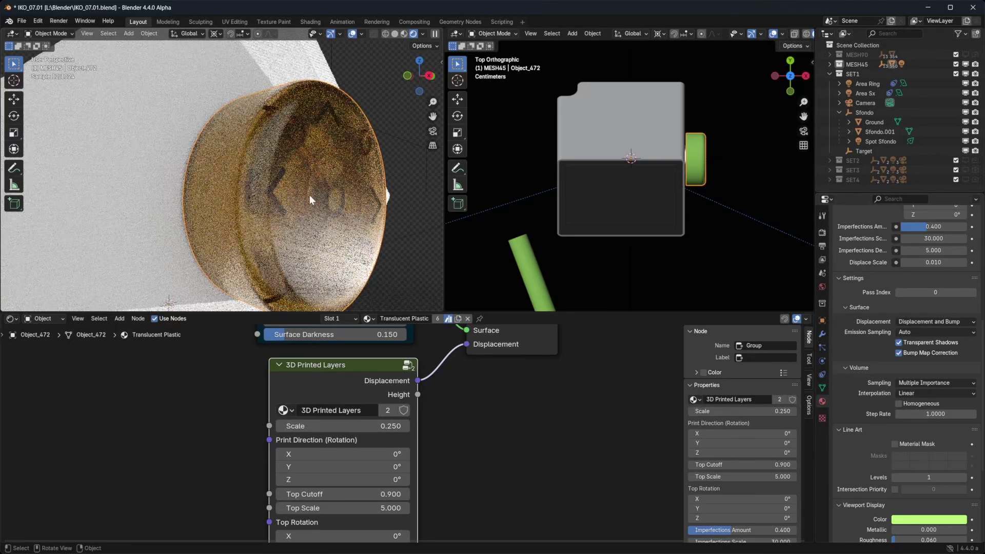
middle_drag(310, 195, 366, 211)
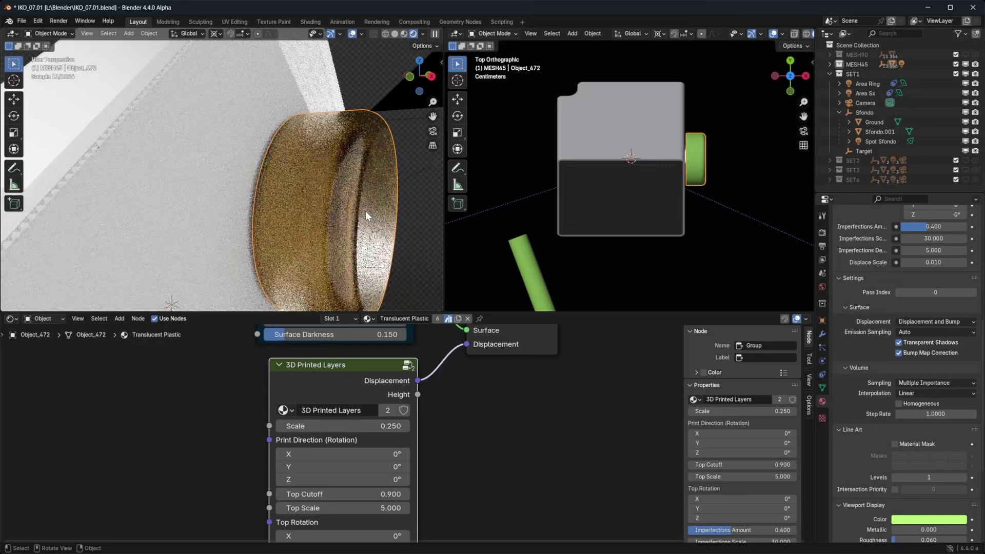
middle_drag(455, 337, 416, 418)
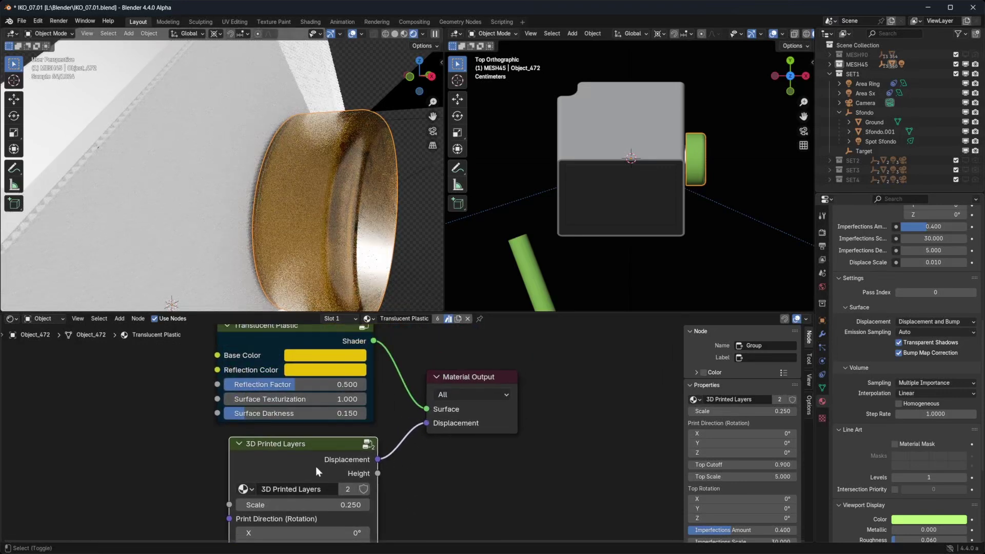
drag(377, 473, 430, 473)
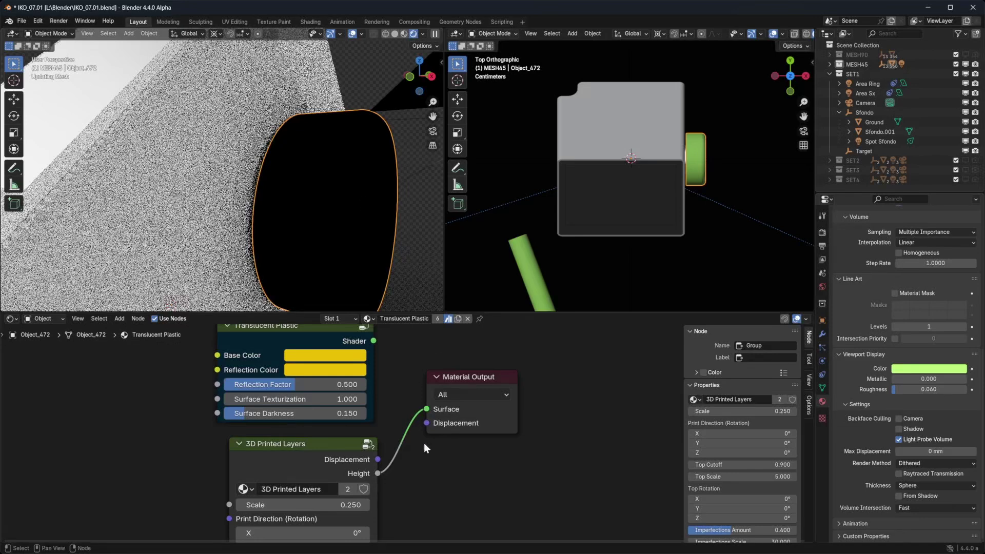
Step: Set the knob's 3D Printed Layers Displace Scale to 0.5 and Imperfections Depth to 3
middle_drag(439, 457, 440, 410)
scroll(421, 485, up, 2)
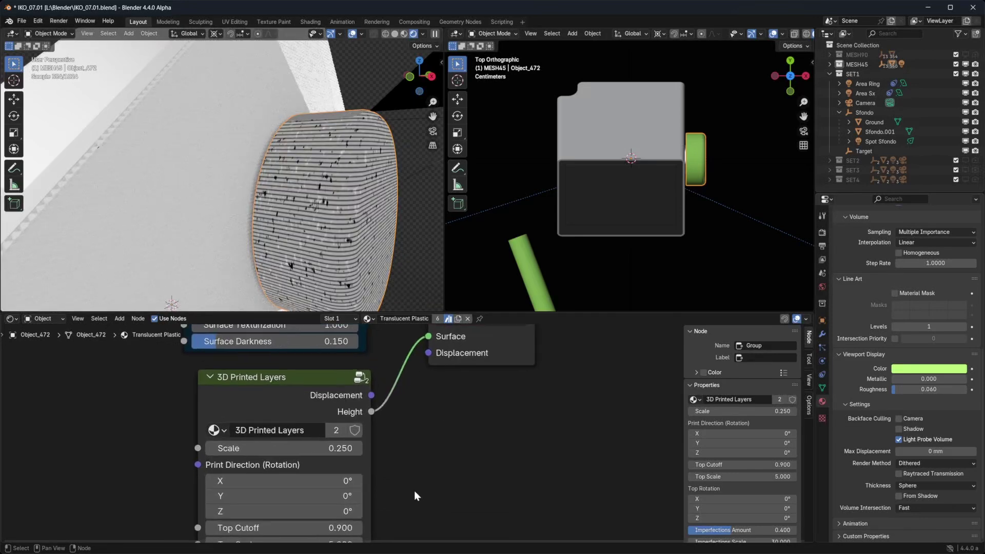
middle_drag(422, 494, 433, 360)
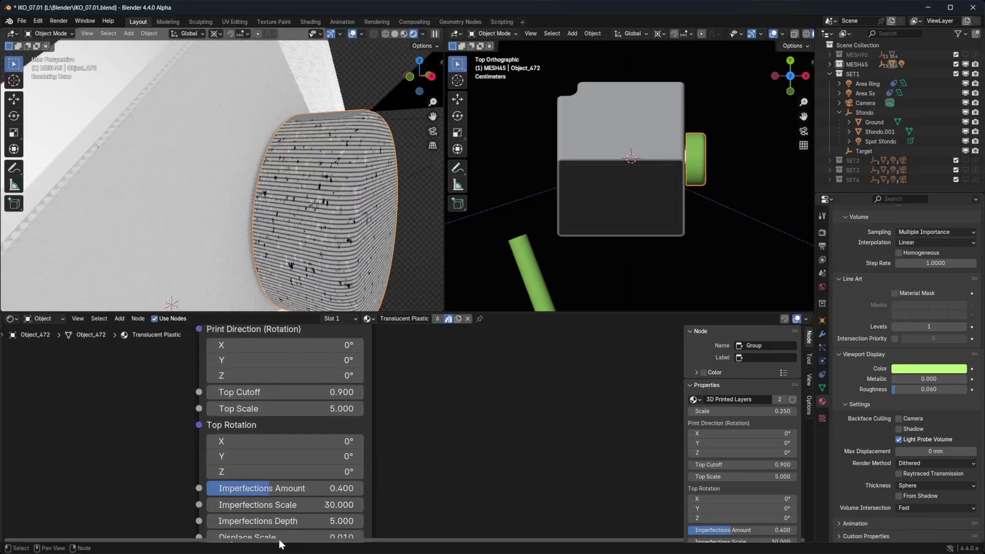
click(296, 537)
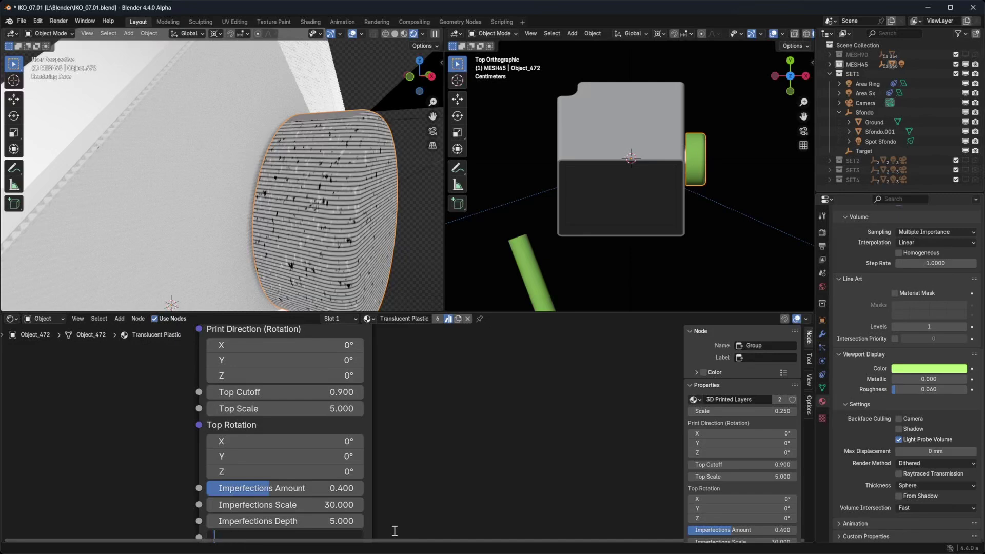
text(.5)
key(Return)
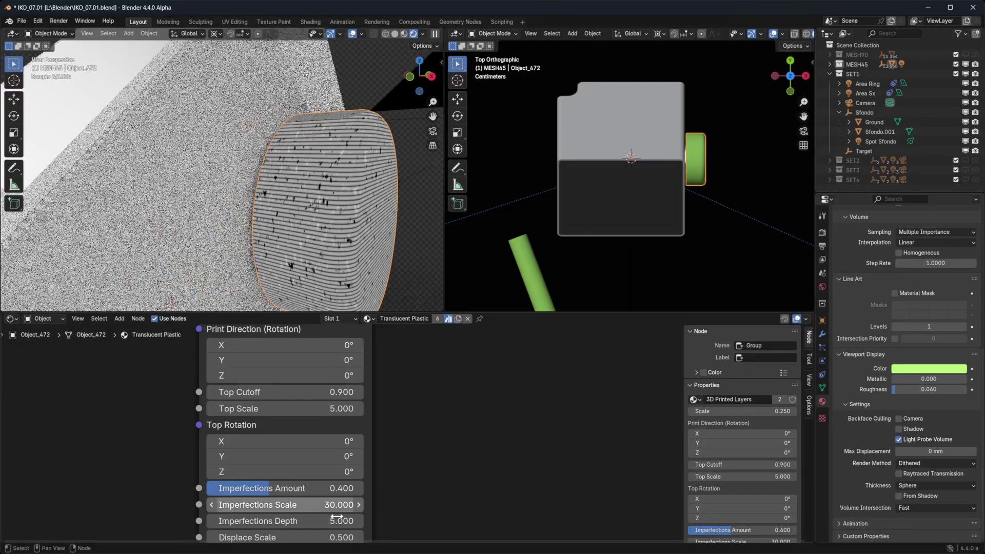
middle_drag(309, 525, 312, 491)
click(301, 487)
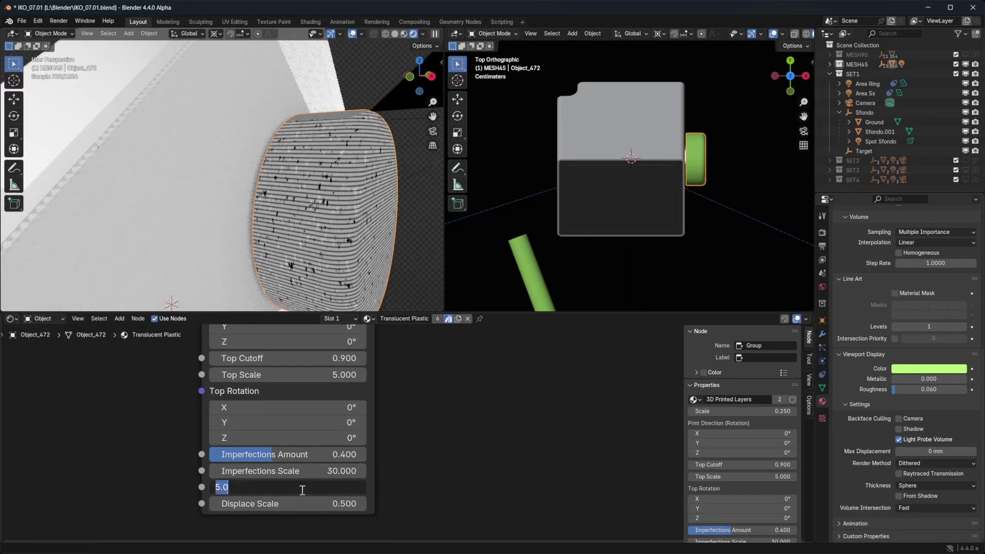
text(3)
key(Return)
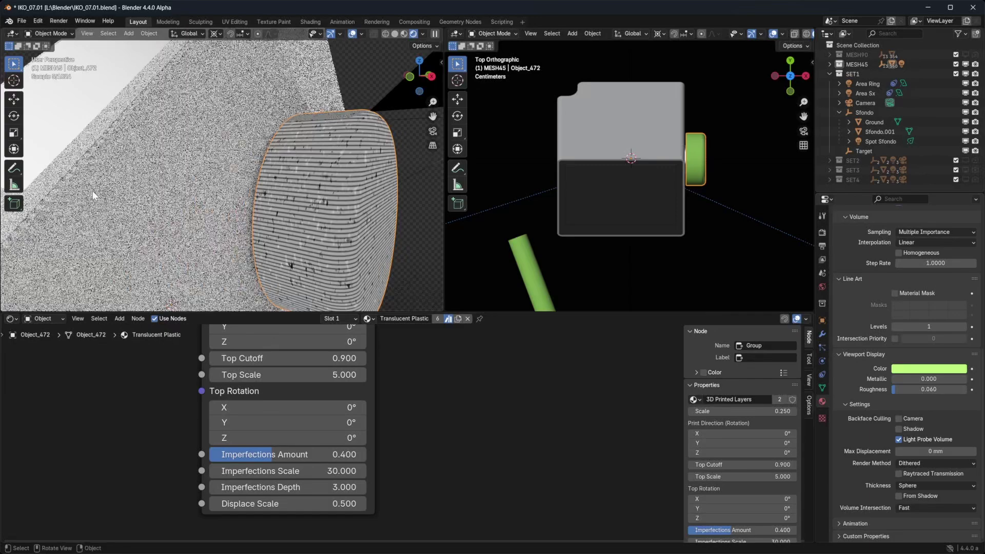
Step: Rotate the knob's print direction by setting the Print Direction Y rotation to 90°
middle_drag(384, 421, 382, 520)
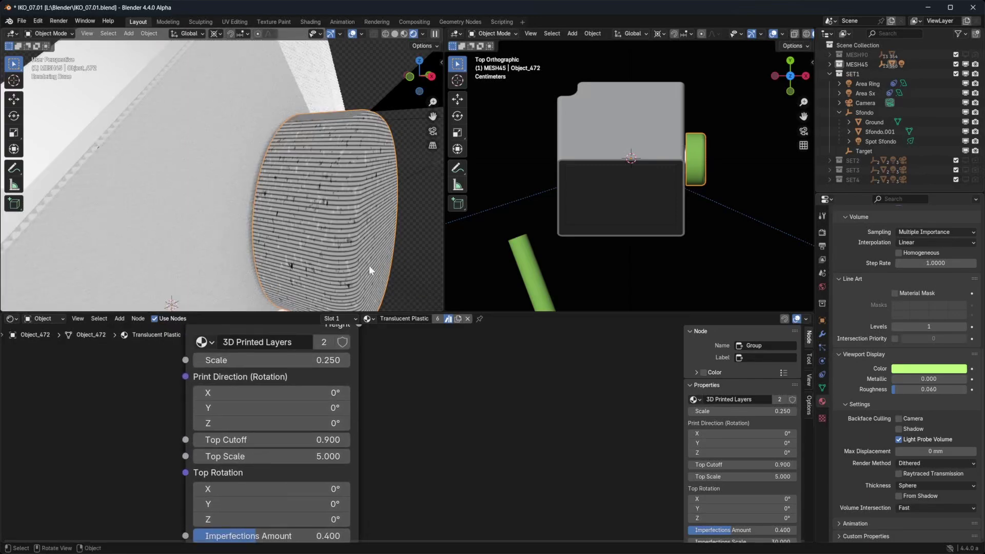
middle_drag(368, 266, 331, 214)
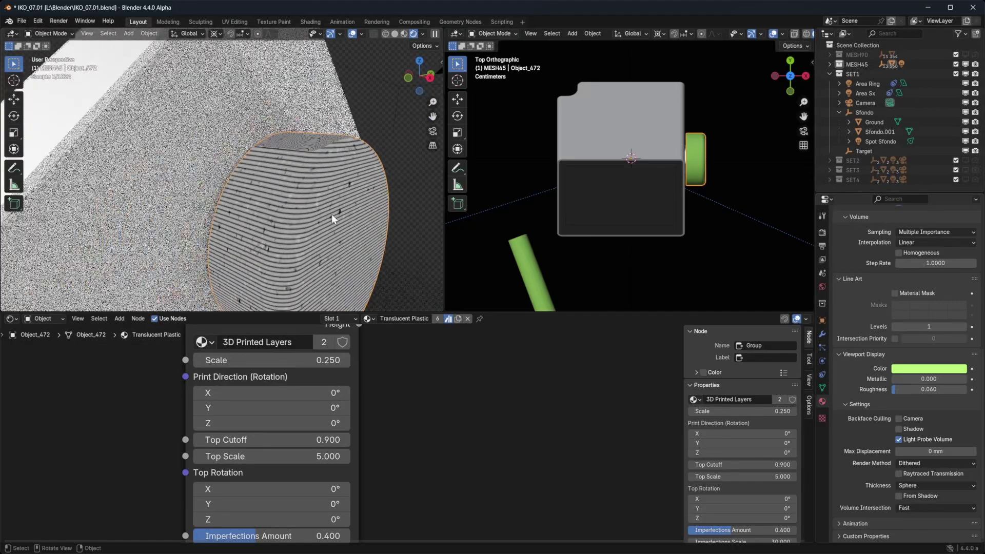
middle_drag(426, 478, 434, 424)
scroll(205, 422, up, 3)
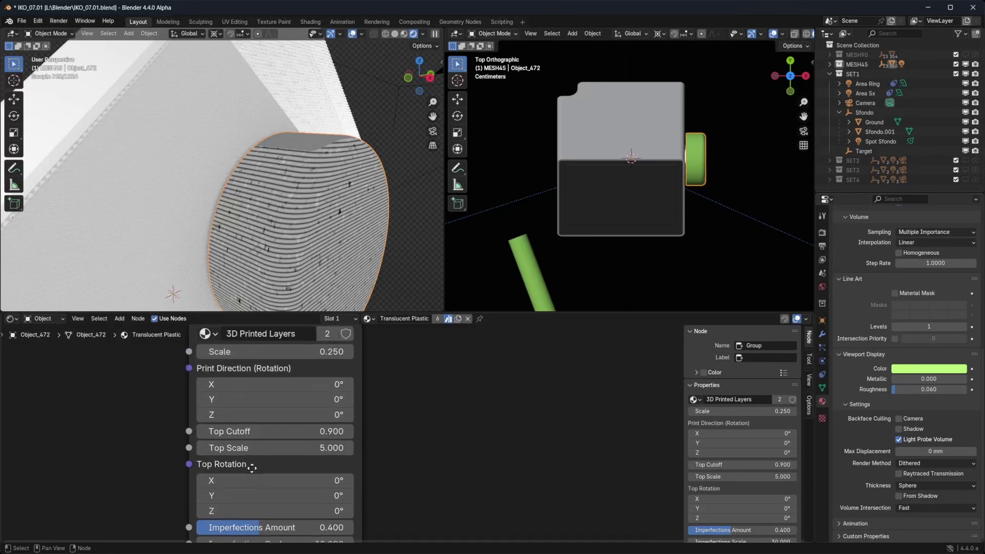
click(251, 409)
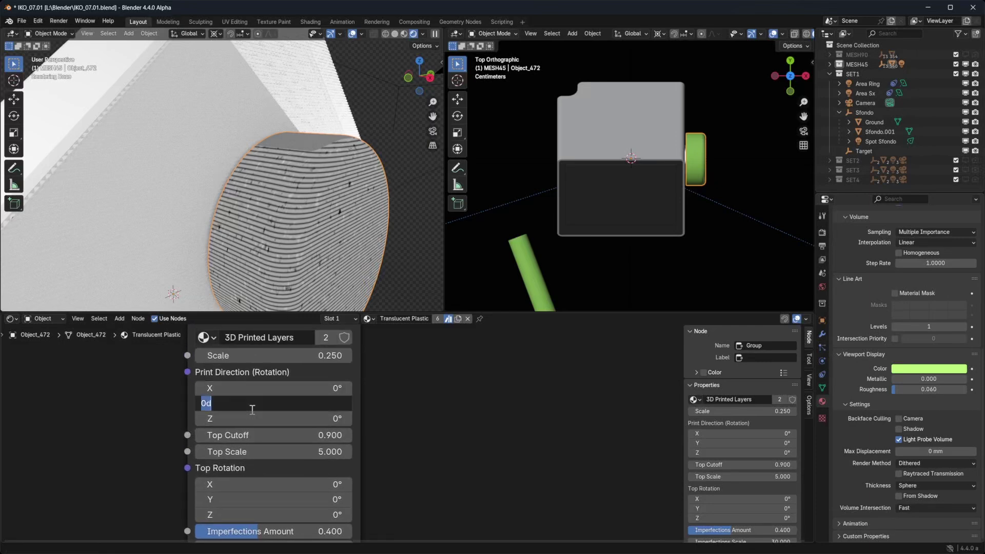
text(90)
key(Return)
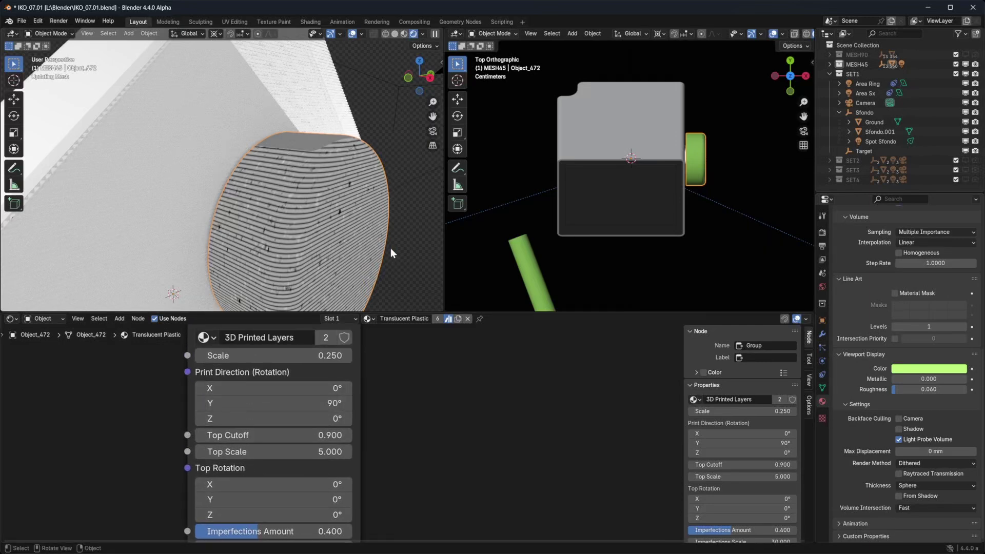
Step: Set the Top Scale of the knob's 3D Printed Layers node to 0.2 and inspect the layers on its front face
middle_drag(388, 266, 377, 251)
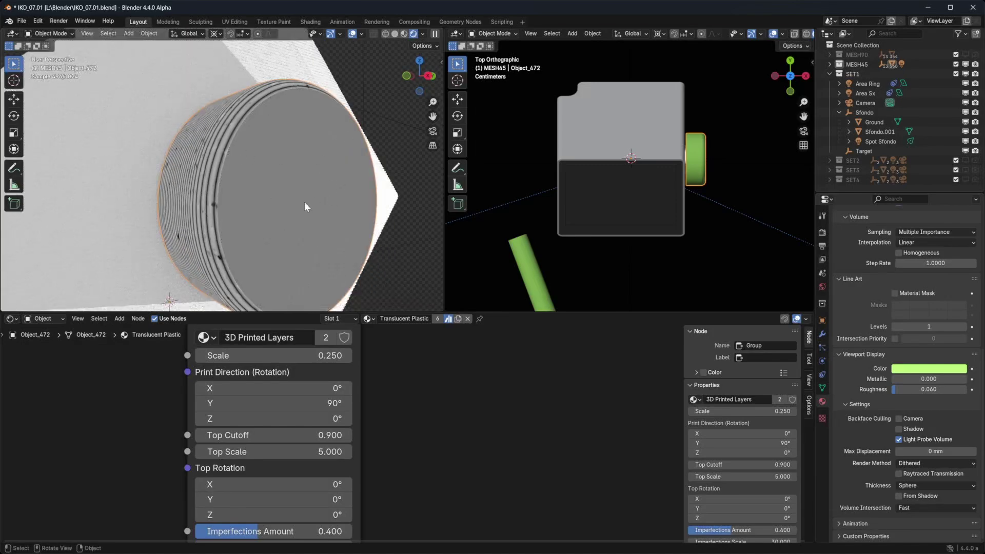
mouse_move(393, 484)
middle_down()
mouse_move(409, 467)
mouse_move(401, 415)
mouse_move(405, 496)
middle_up()
click(247, 470)
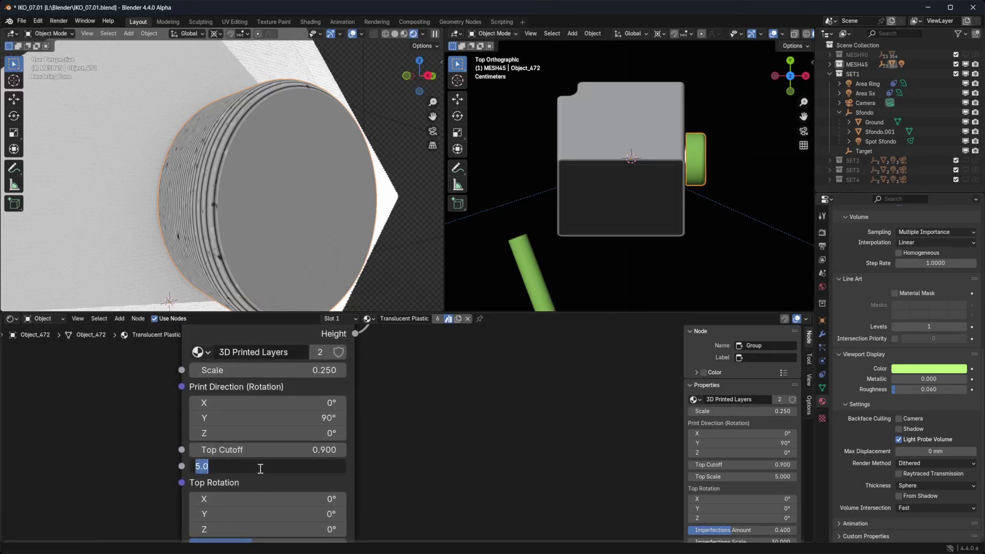
key(Return)
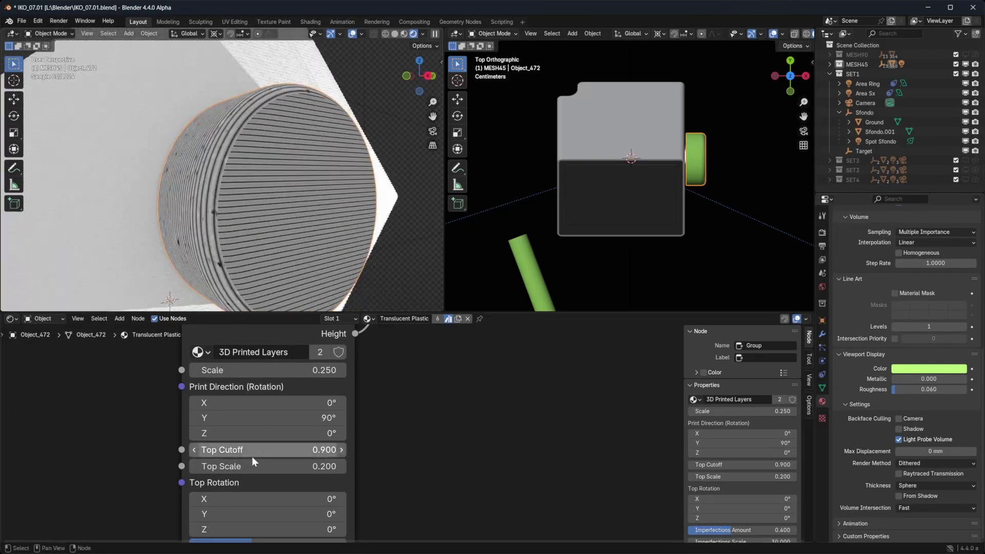
middle_drag(278, 481, 279, 427)
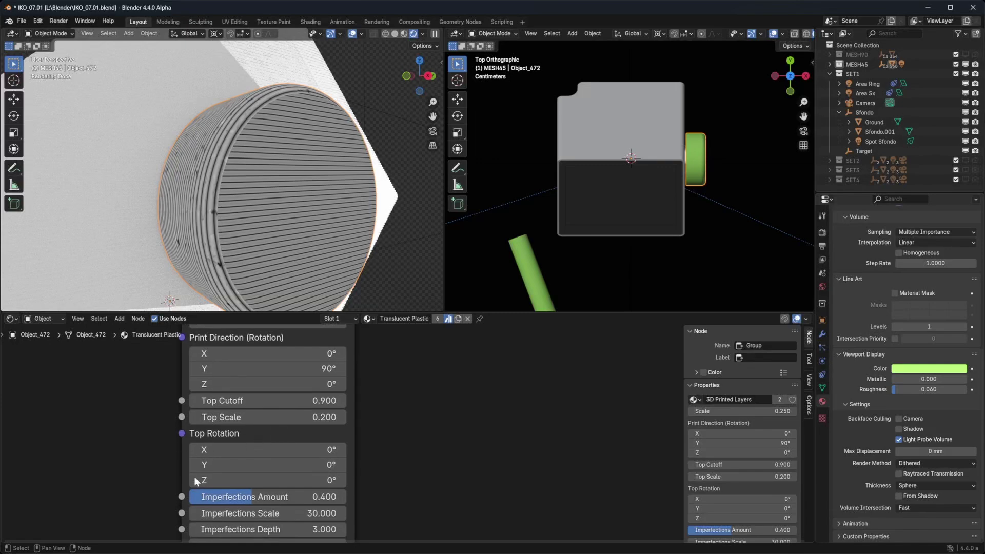
mouse_move(298, 173)
middle_down()
mouse_move(315, 174)
mouse_move(290, 170)
middle_up()
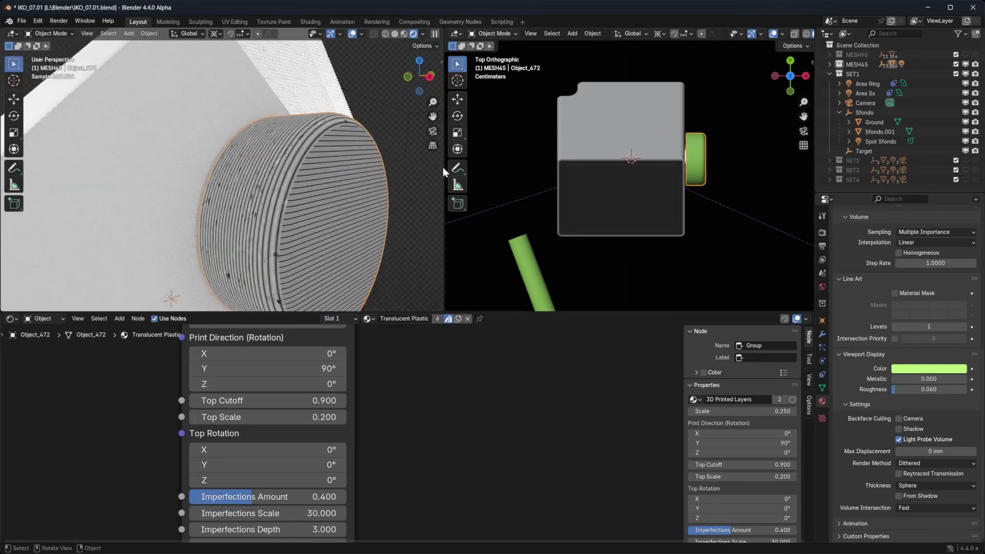
Step: Feed the Translucent Plastic shader back into the Material Output's Surface in place of the Height preview
middle_drag(396, 374, 409, 545)
scroll(409, 287, down, 5)
scroll(396, 397, down, 1)
middle_drag(395, 396, 390, 415)
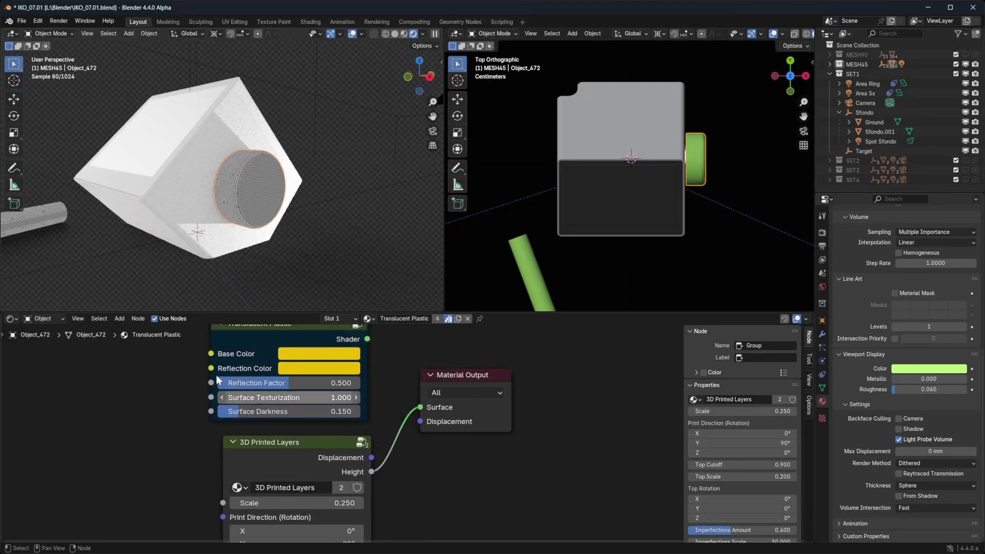
click(233, 343)
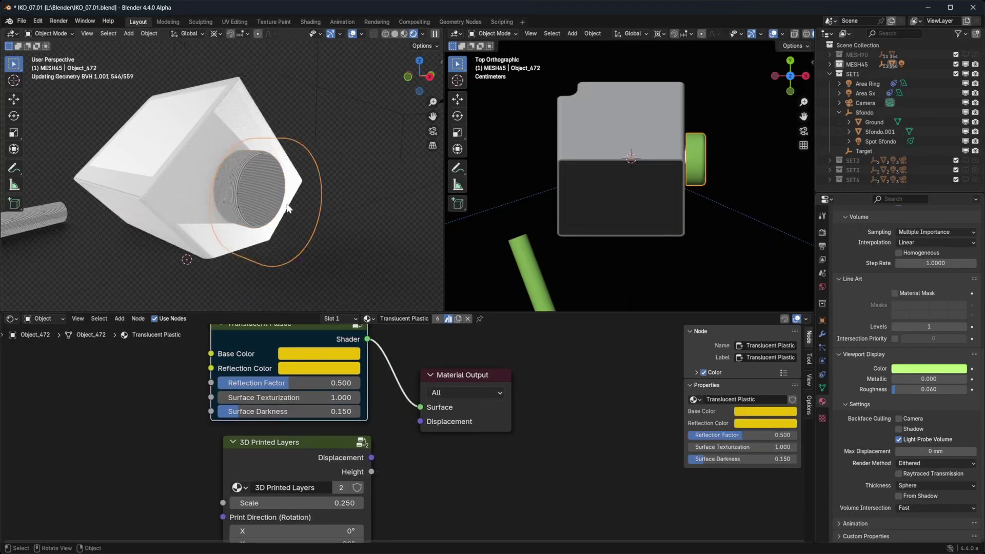
scroll(277, 196, up, 7)
scroll(398, 500, down, 2)
Step: Connect the 3D Printed Layers Displacement output to the Material Output's Displacement and inspect the knob's rendered layers
middle_drag(444, 518, 413, 469)
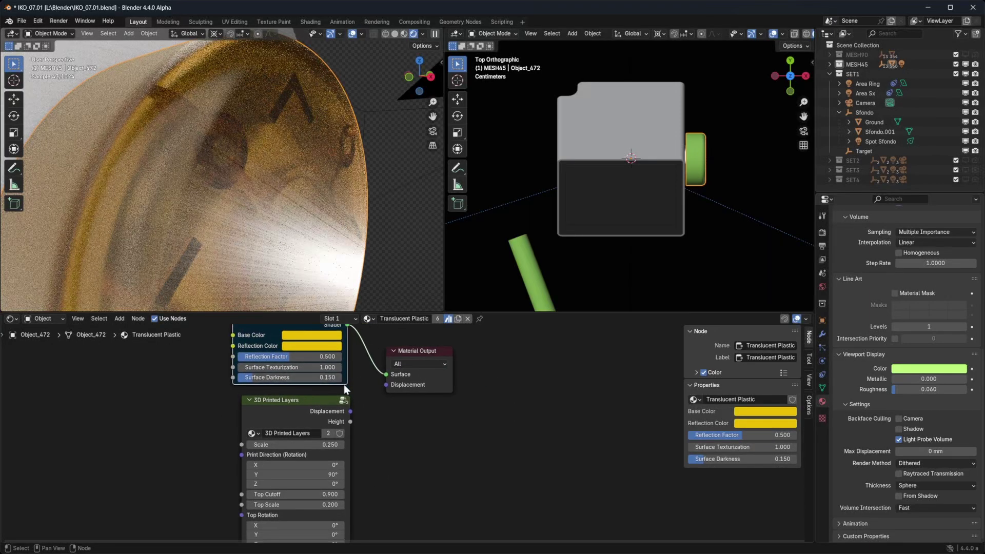
drag(350, 411, 391, 384)
drag(428, 411, 439, 402)
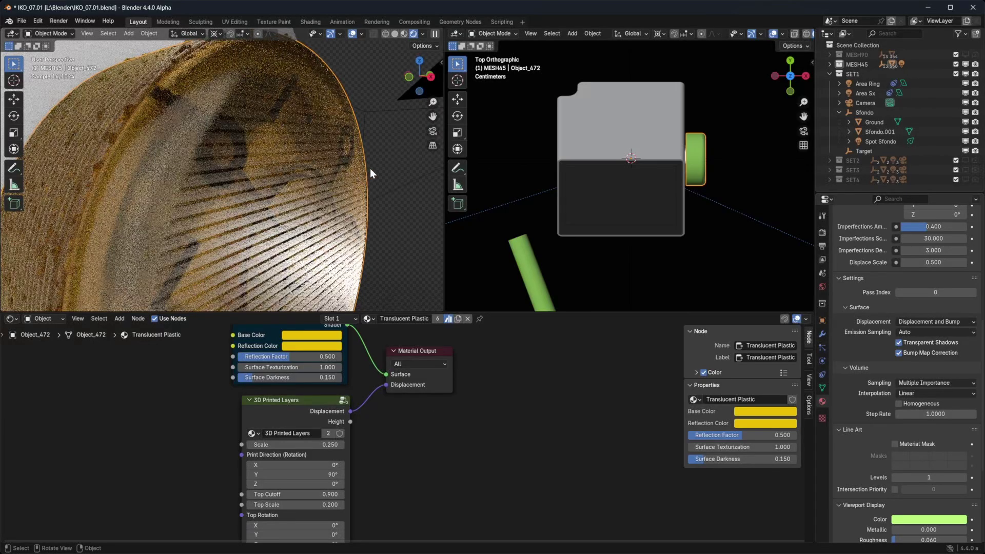
middle_drag(370, 169, 191, 232)
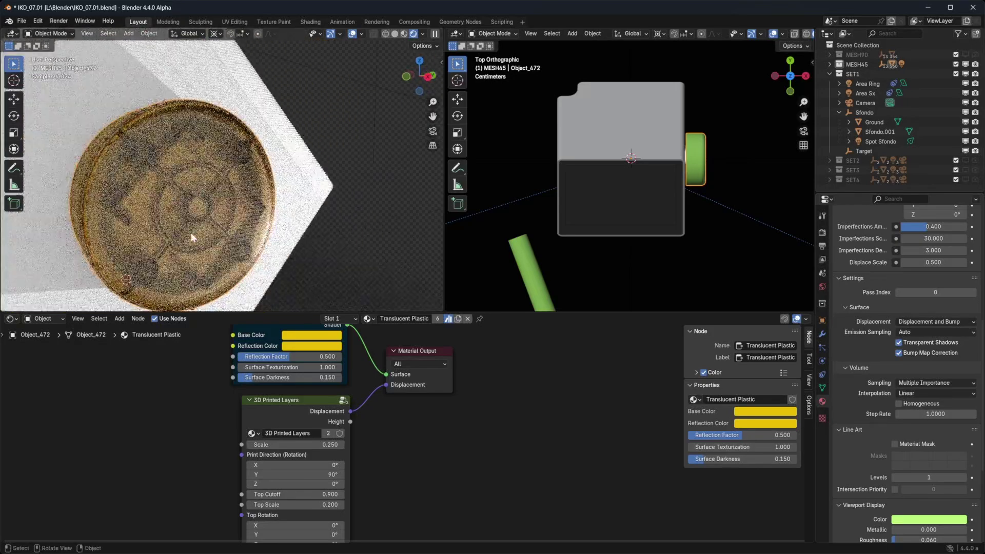
middle_drag(336, 394, 355, 467)
scroll(288, 435, up, 3)
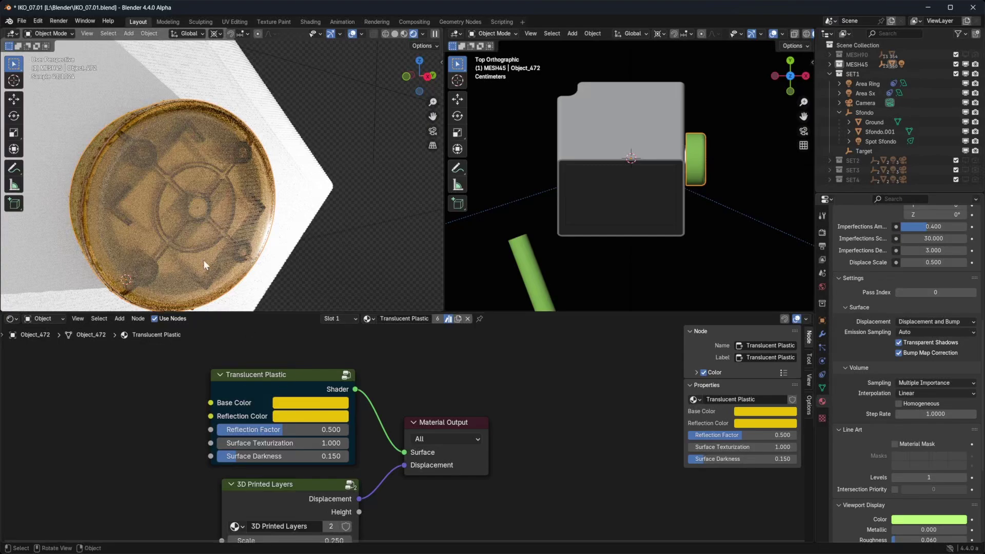
middle_drag(203, 260, 297, 206)
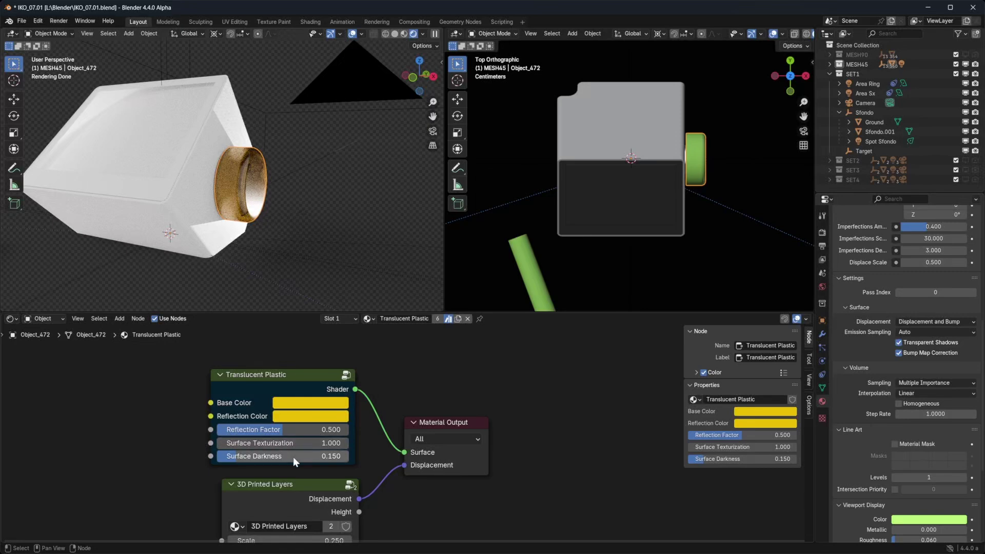
Step: Align the knob's 3D Printed Layers node beneath the Translucent Plastic node and deselect it
drag(285, 487, 267, 492)
scroll(325, 500, down, 2)
middle_drag(325, 500, 327, 445)
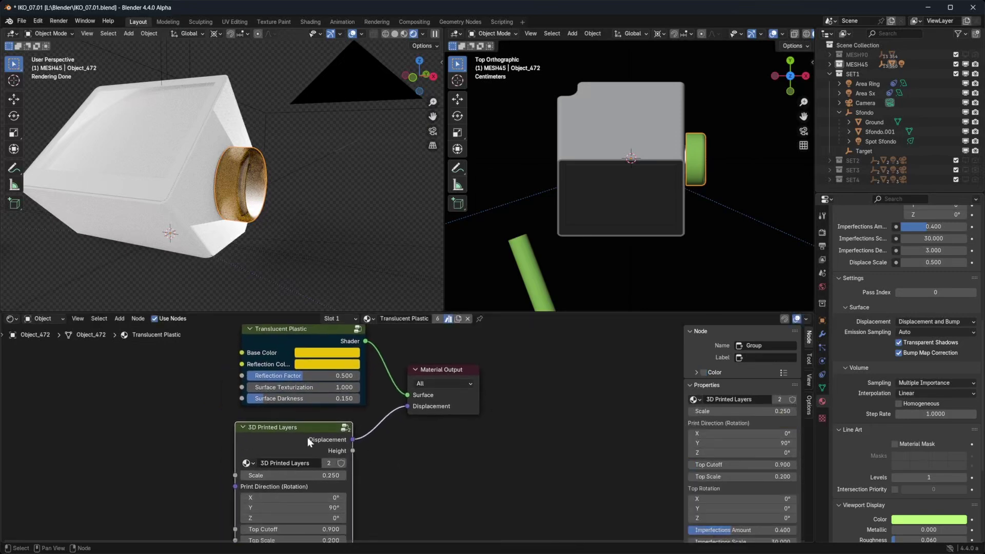
drag(296, 426, 307, 426)
click(472, 438)
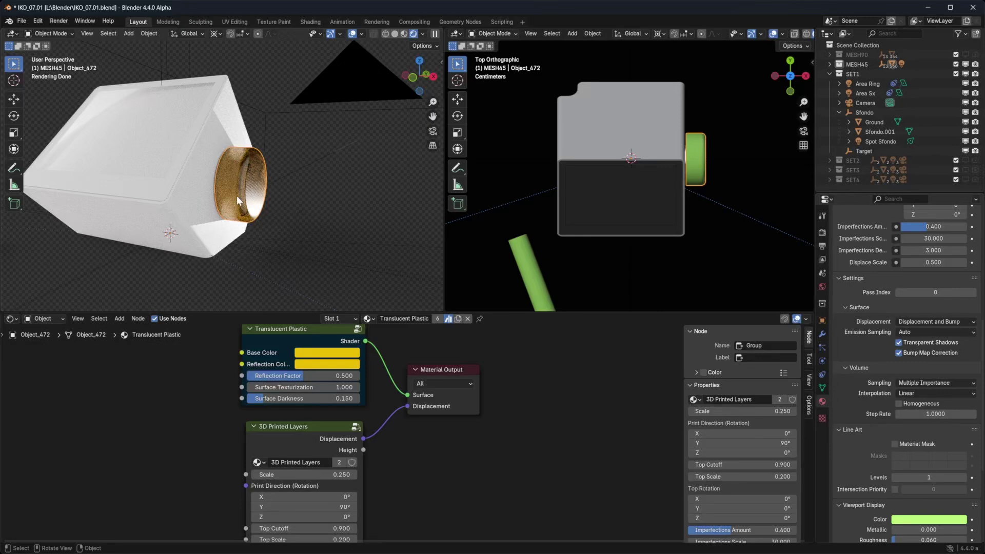
Step: Select the white box and bring its WHITE Plastic material's 3D Printed Layers node into focus
scroll(368, 476, up, 2)
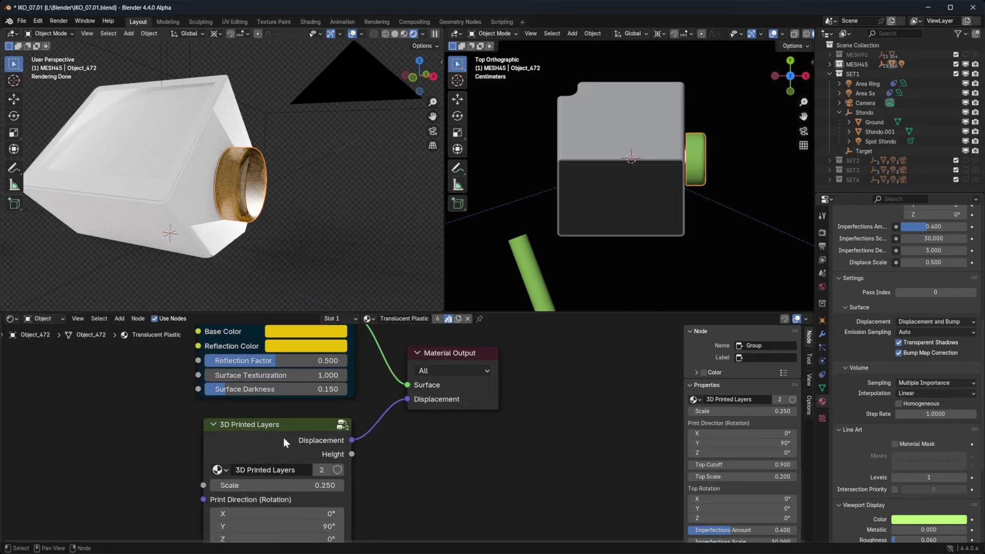
scroll(217, 135, up, 4)
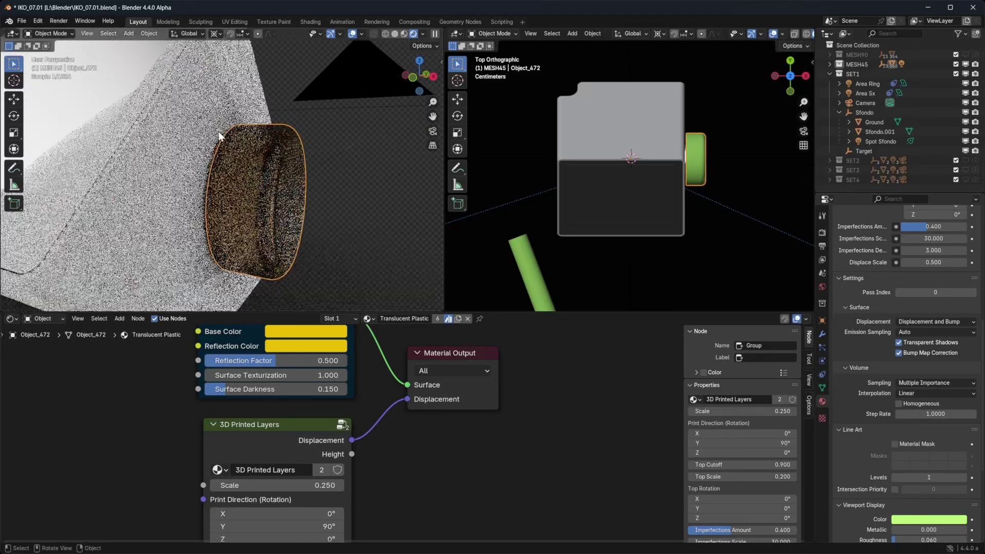
middle_drag(302, 185, 224, 172)
click(224, 172)
click(260, 177)
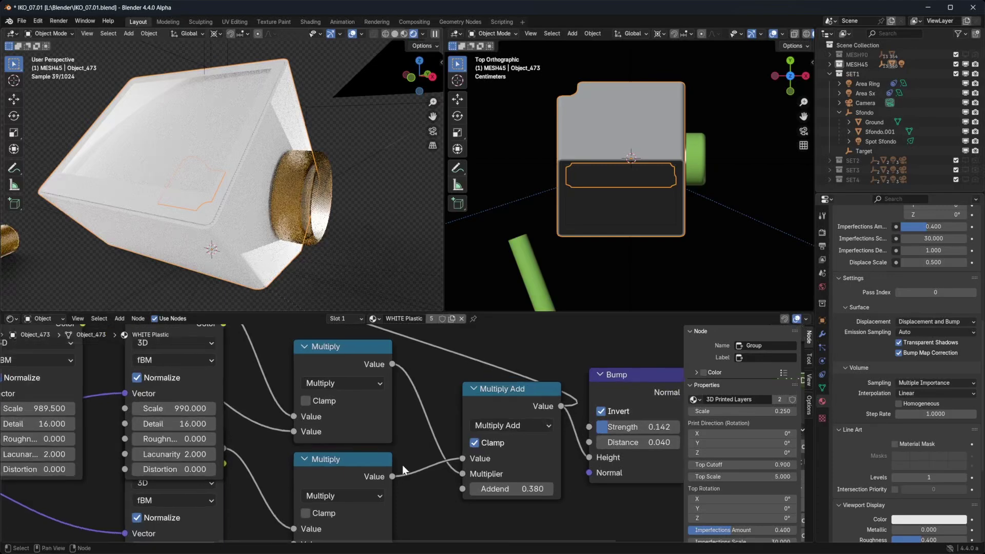
middle_drag(476, 461, 95, 501)
middle_drag(416, 427, 387, 323)
scroll(365, 428, up, 3)
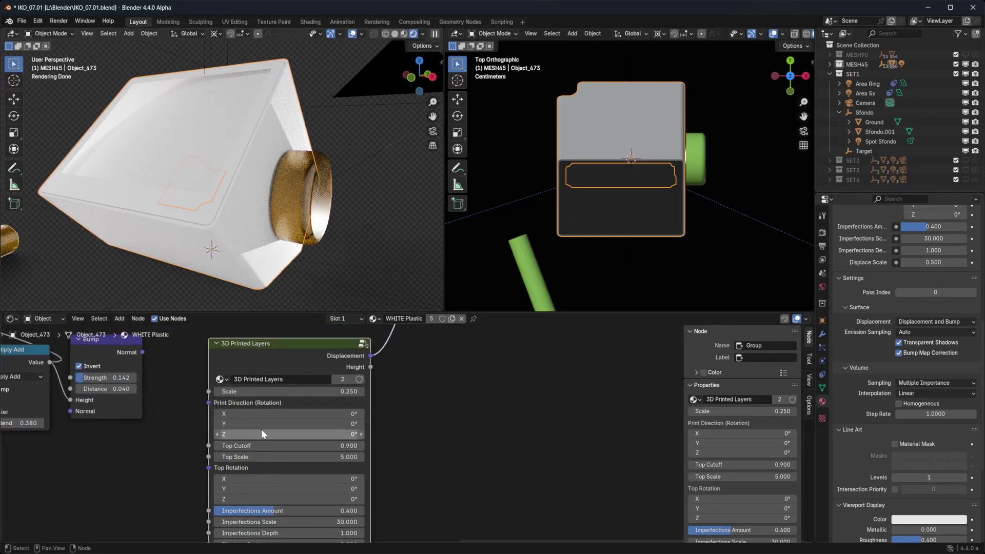
scroll(261, 429, up, 3)
scroll(279, 519, down, 3)
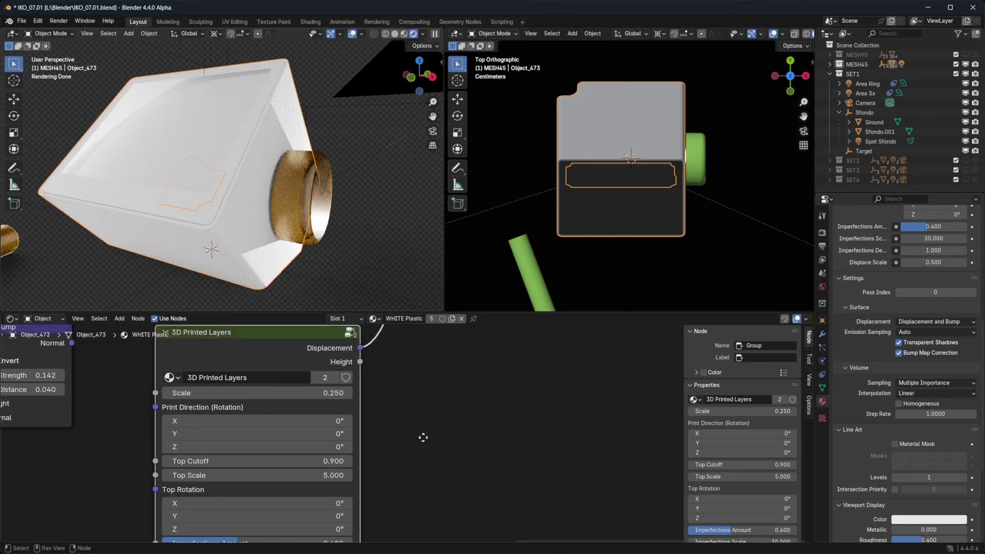
Step: Preview the box's layer pattern by feeding the 3D Printed Layers Height output into Surface, with shader and displacement disconnected
scroll(434, 258, down, 2)
scroll(419, 448, down, 2)
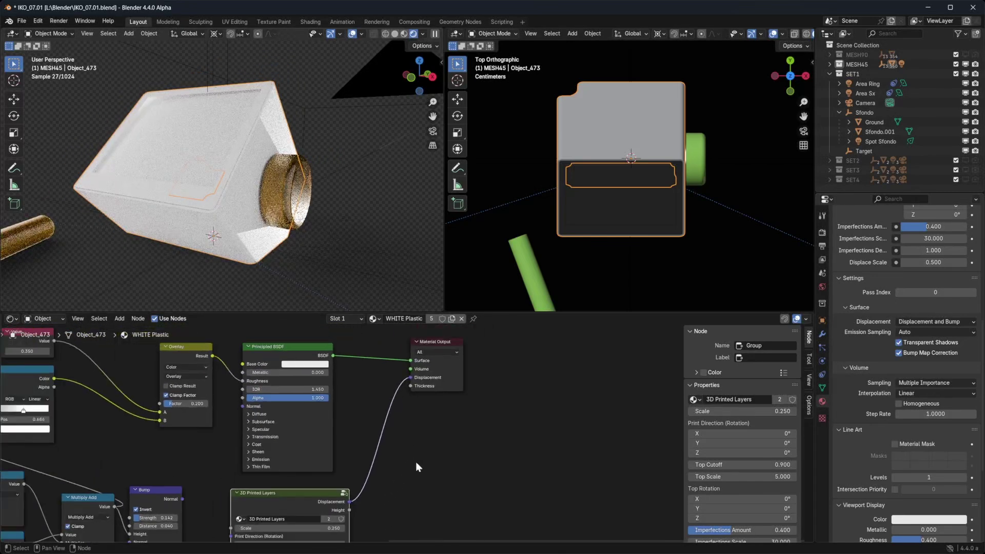
drag(349, 510, 375, 505)
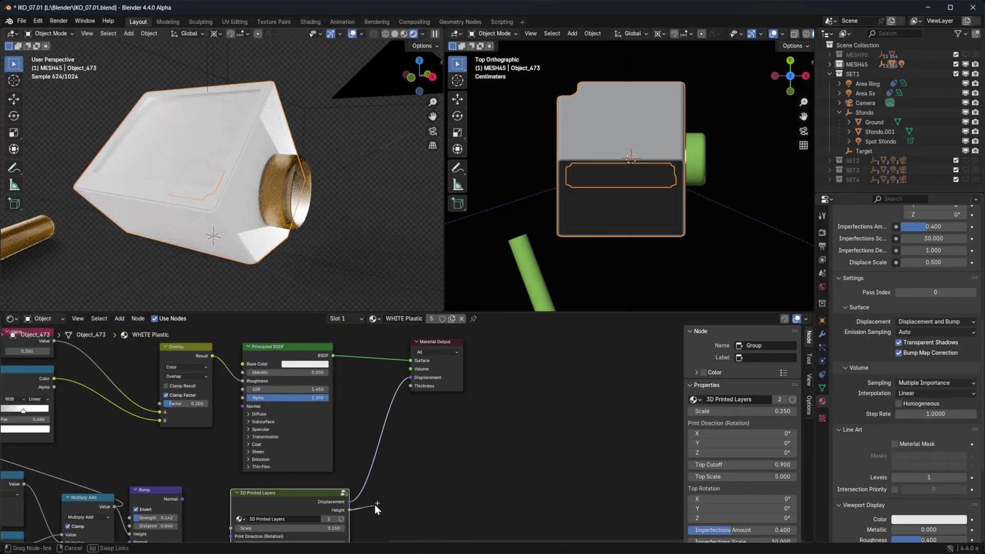
drag(426, 377, 488, 462)
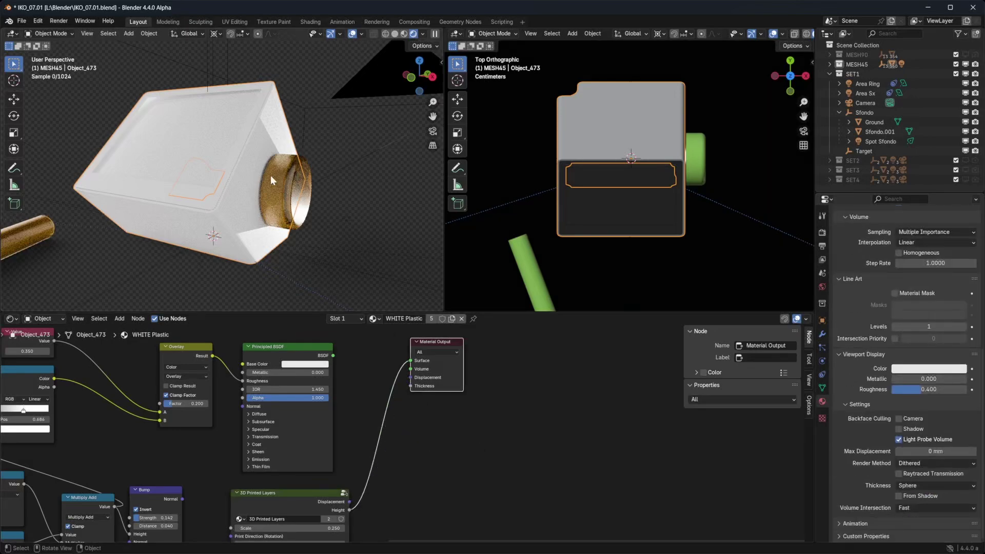
scroll(251, 194, up, 8)
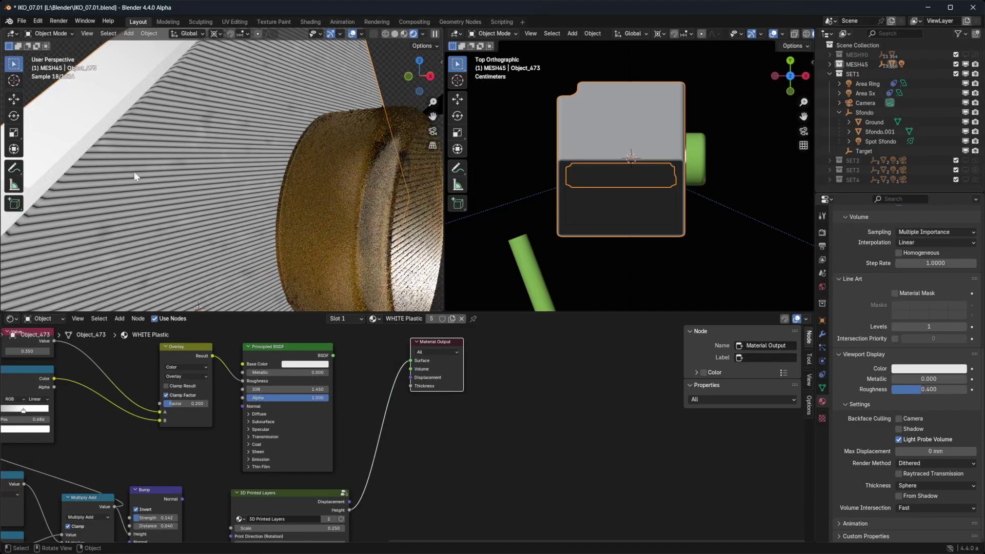
middle_drag(133, 171, 156, 160)
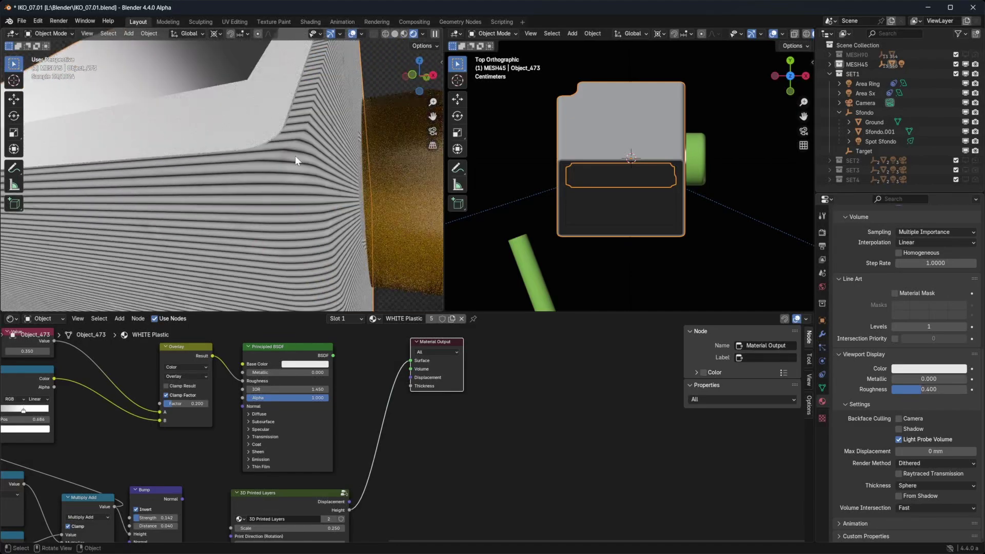
middle_drag(317, 171, 255, 136)
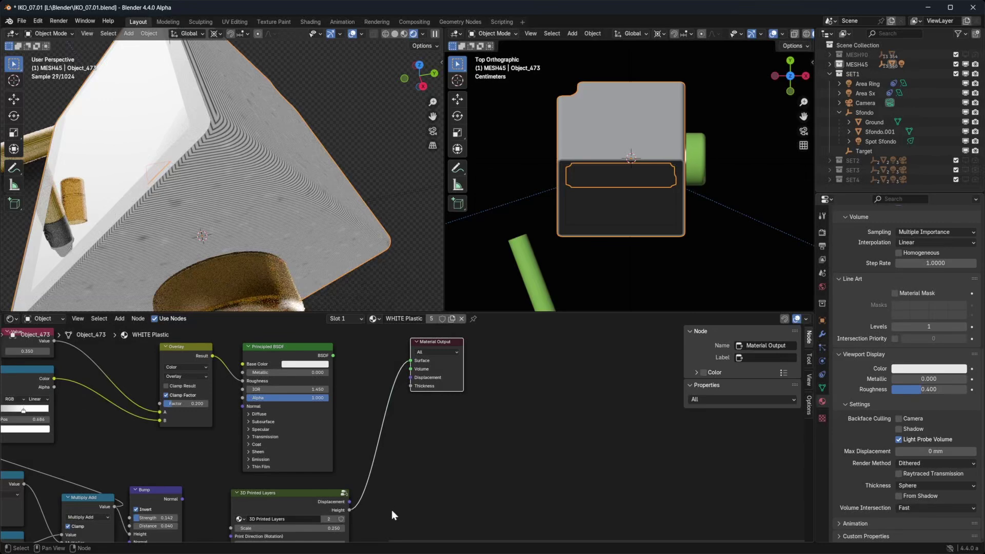
Step: Set the box's Print Direction X rotation to 45° and inspect the pattern from several sides
middle_drag(392, 510, 392, 387)
scroll(260, 494, up, 6)
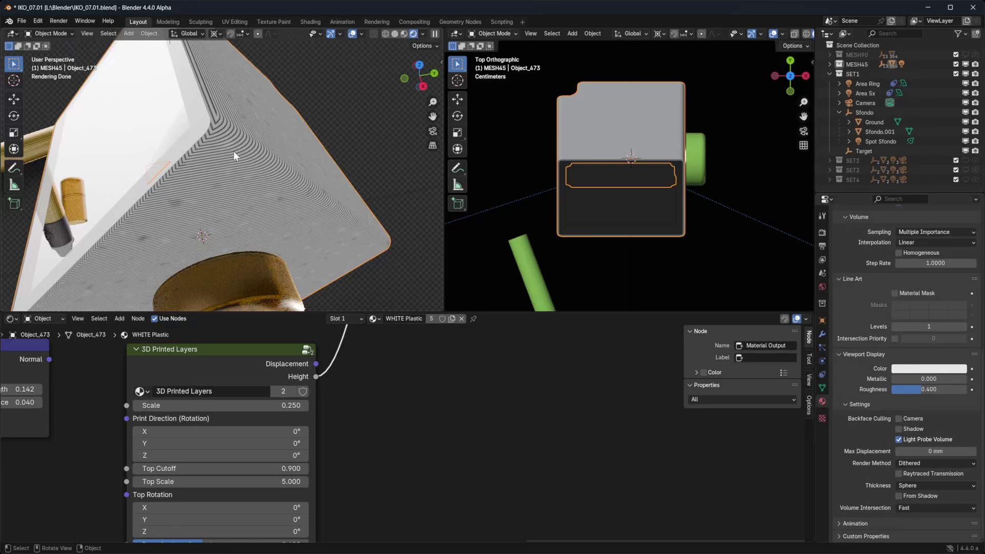
double_click(211, 432)
key(Return)
middle_drag(336, 171, 324, 155)
middle_drag(351, 159, 260, 107)
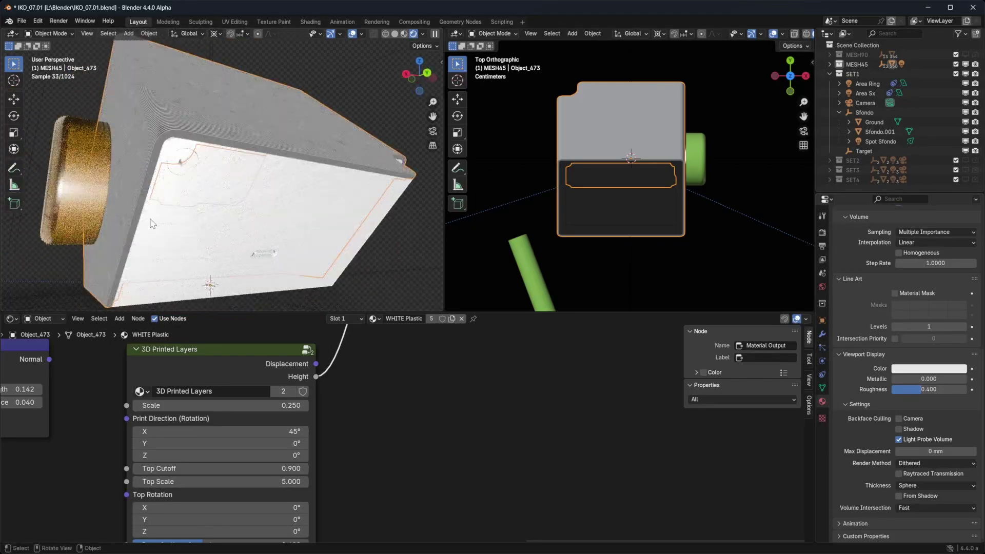
Step: Set the Top Scale of the box's 3D Printed Layers node to 0.2 and inspect the layer lines
middle_drag(358, 519, 369, 496)
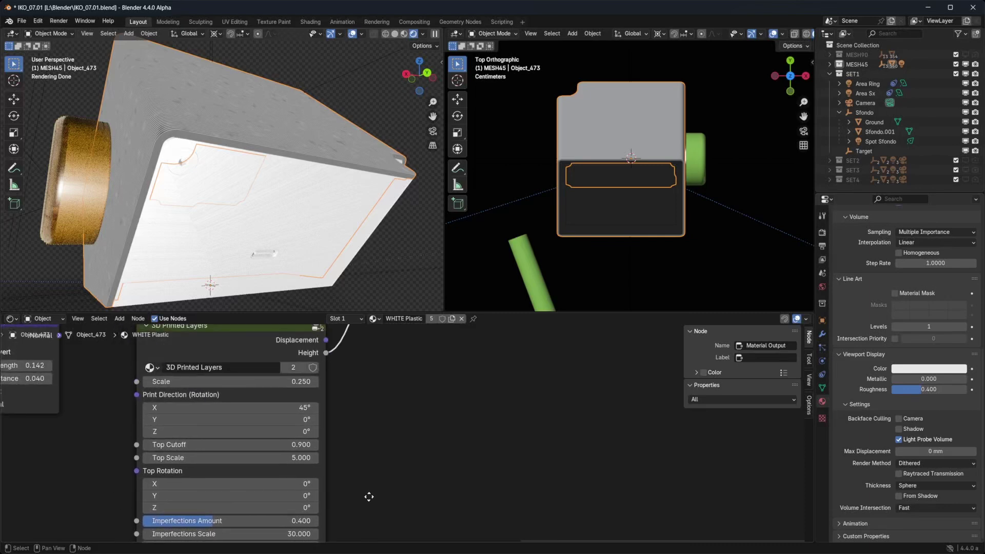
click(228, 462)
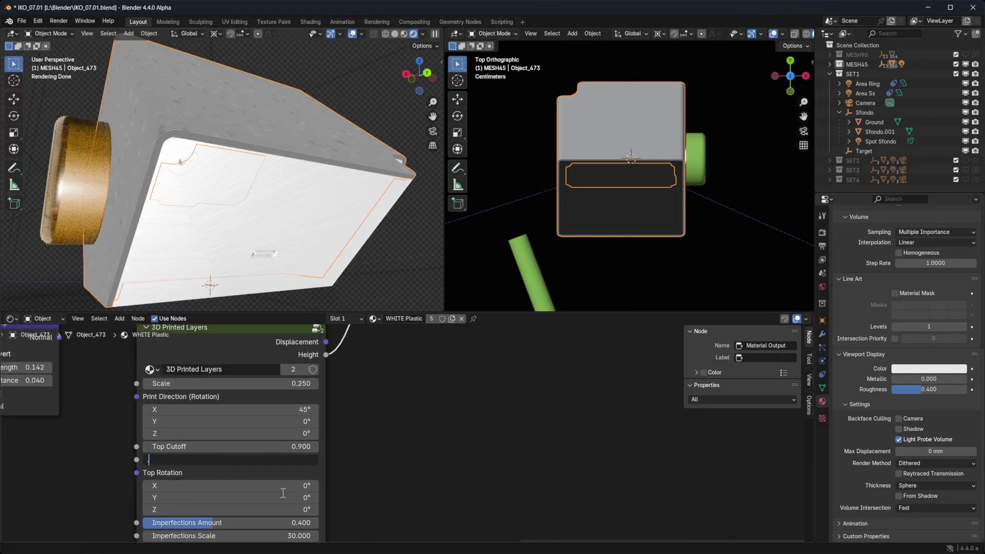
text(.2)
key(Return)
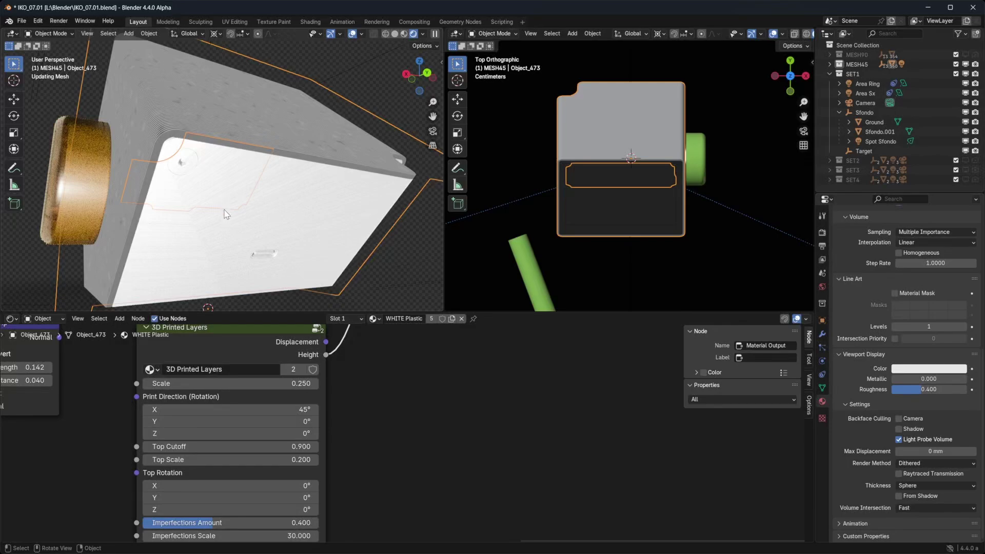
middle_drag(227, 214, 260, 214)
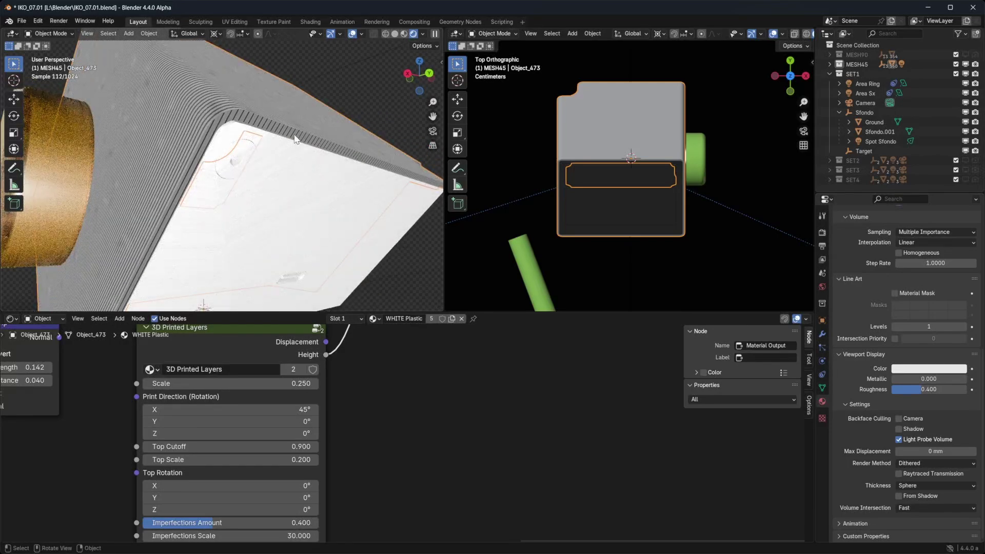
middle_drag(296, 139, 206, 102)
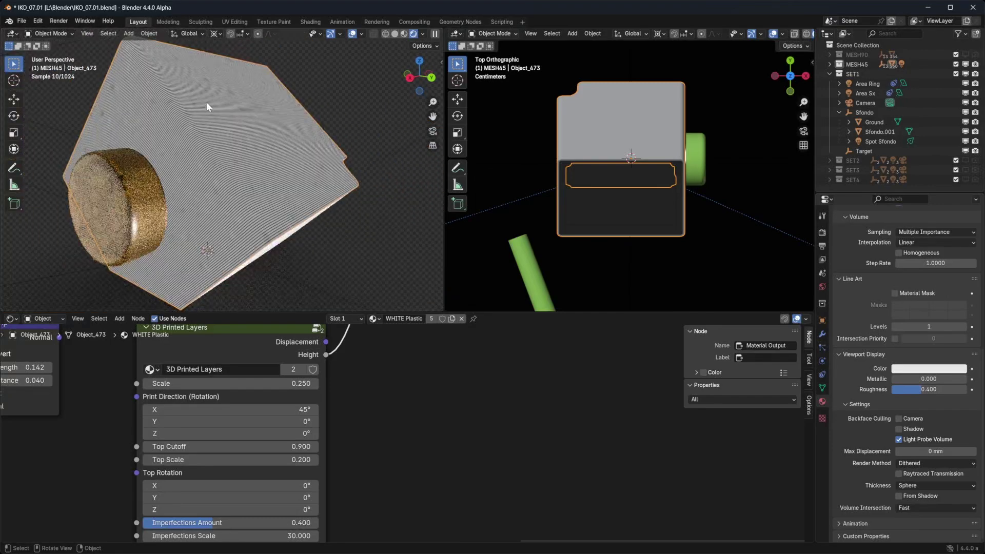
Step: Set the box's Print Direction X rotation to -45° and check how the layers run across its faces
click(259, 414)
text(-45)
key(Return)
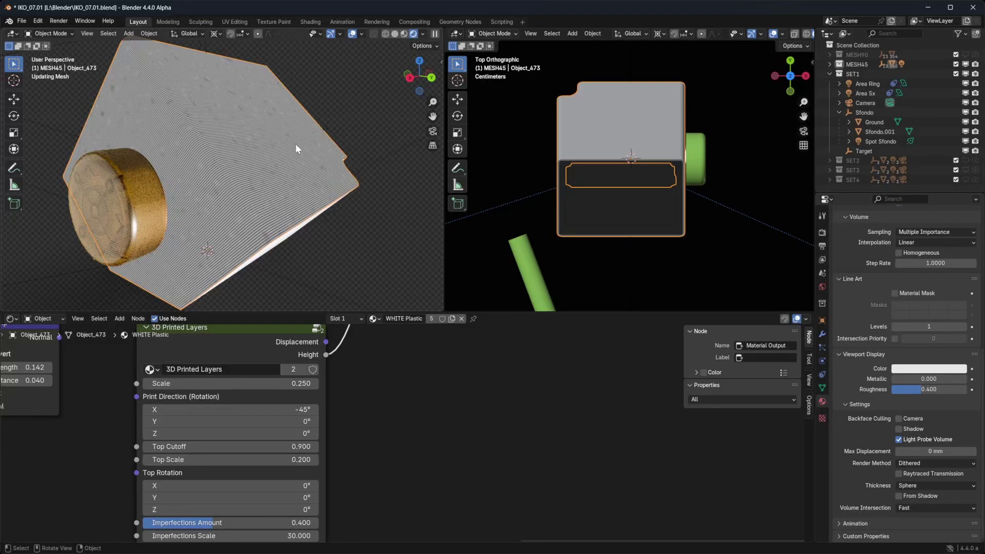
middle_drag(296, 145, 328, 136)
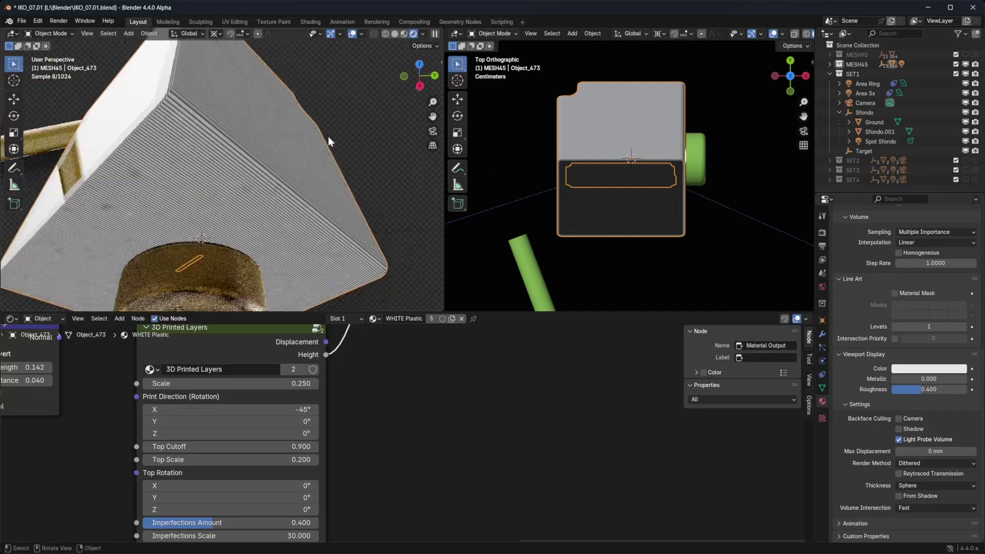
Step: Set the box's Top Rotation Z to 45° and inspect the direction of the top layers
middle_drag(366, 486, 363, 466)
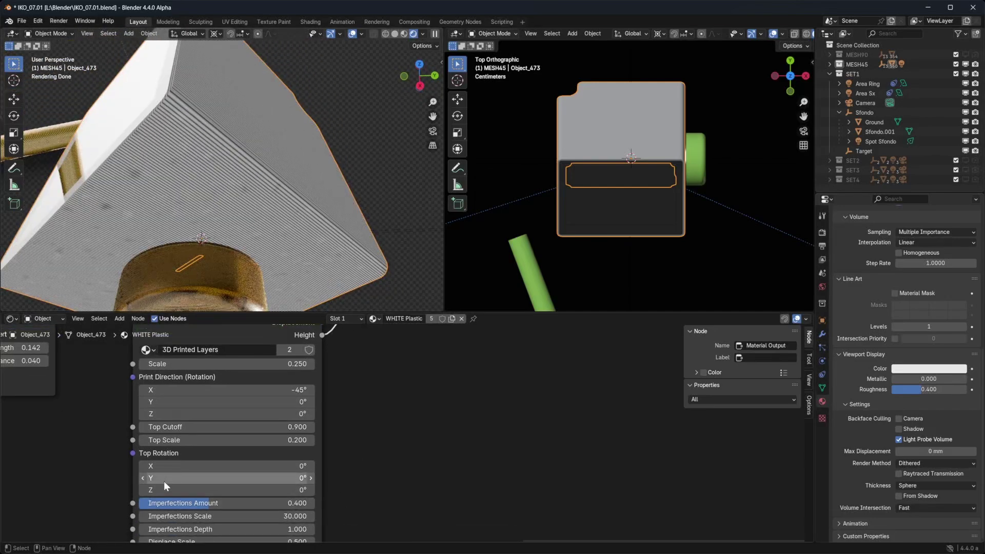
double_click(177, 490)
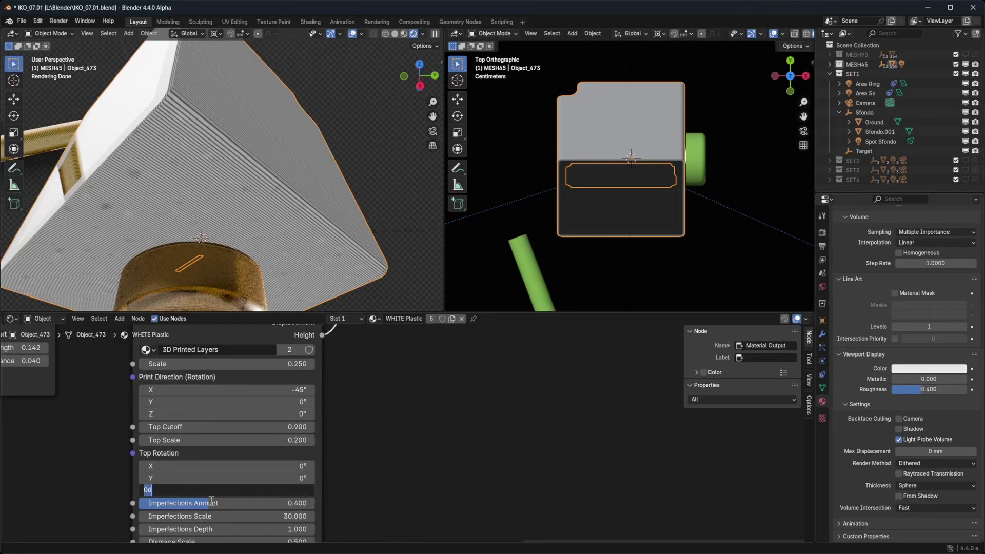
key(Return)
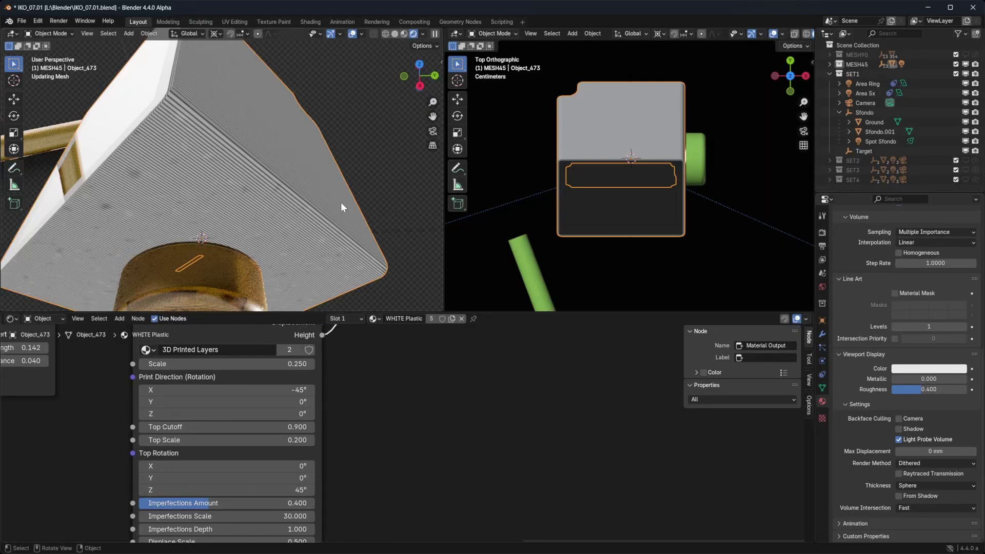
middle_drag(341, 202, 376, 185)
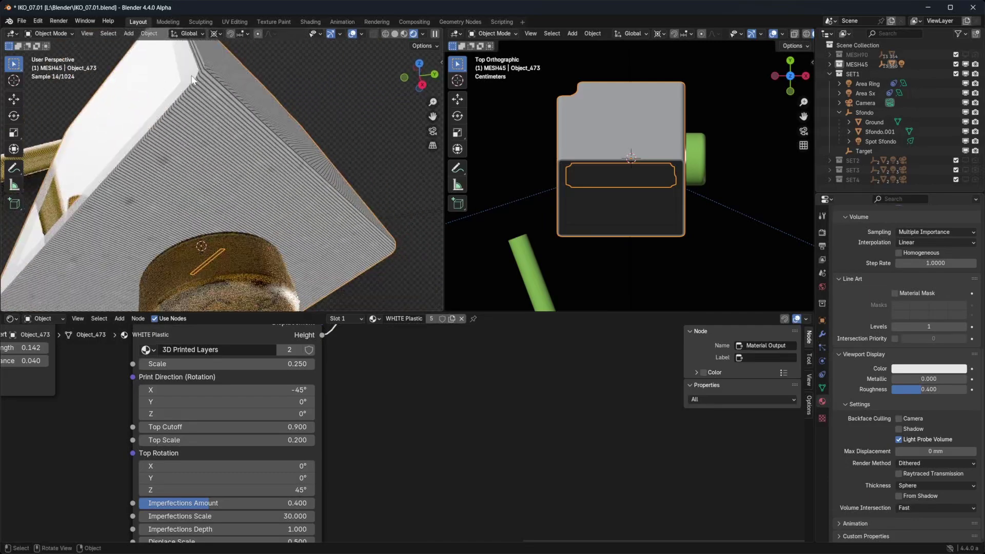
middle_drag(215, 156, 131, 222)
middle_drag(273, 150, 113, 212)
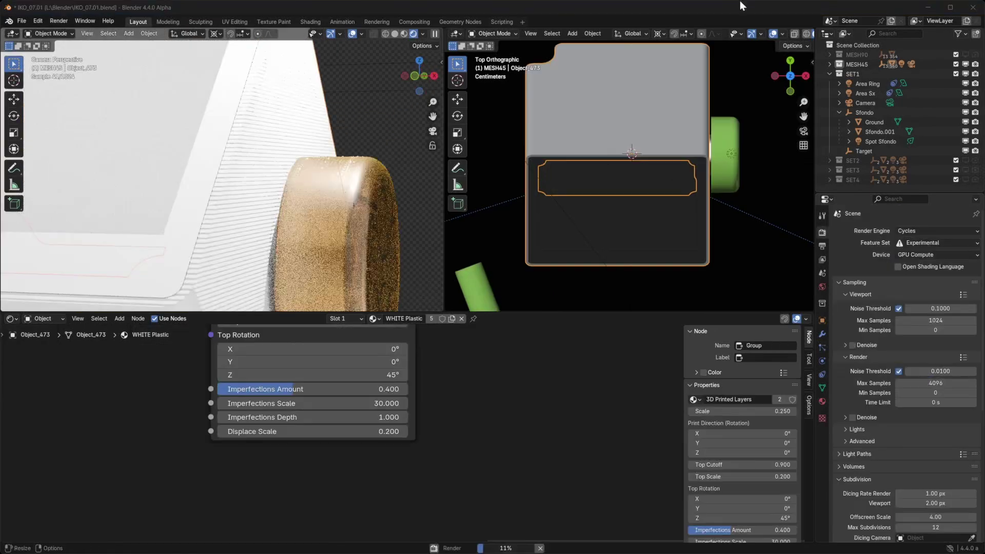